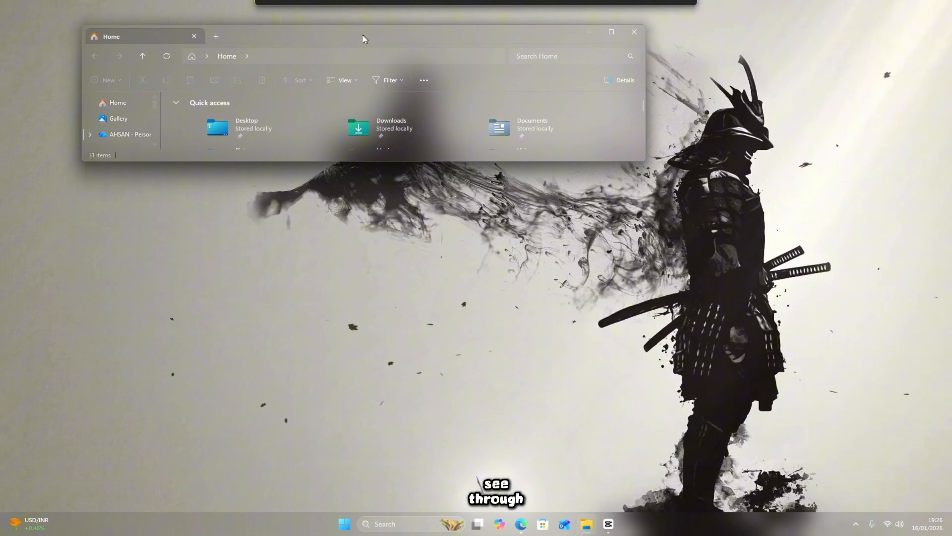
Examine the translucent styling of the File Explorer window, Start menu, hidden tray icons and notification center
{"action": "left_click_drag", "start_coordinate": [365, 37], "coordinate": [300, 30]}
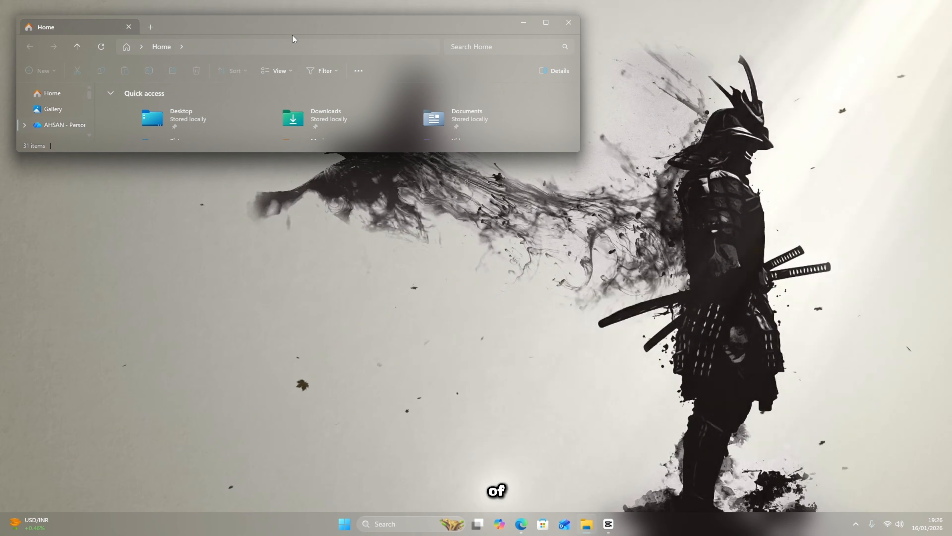
{"action": "key", "text": "super"}
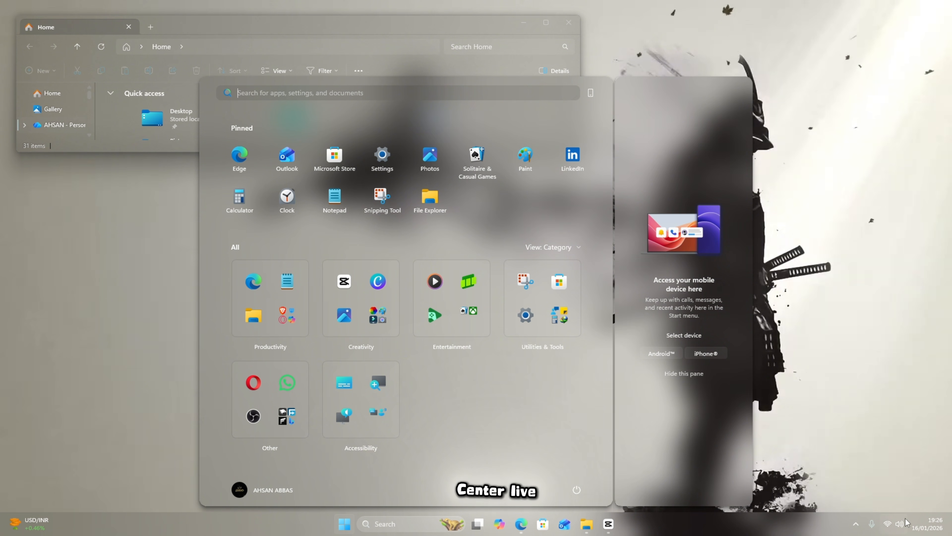
{"action": "left_click", "coordinate": [855, 530]}
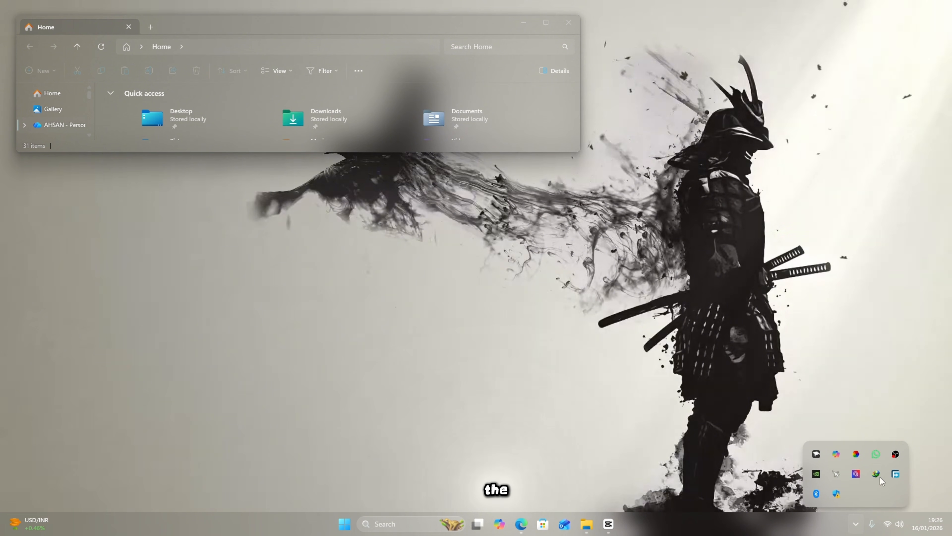
{"action": "left_click", "coordinate": [917, 530]}
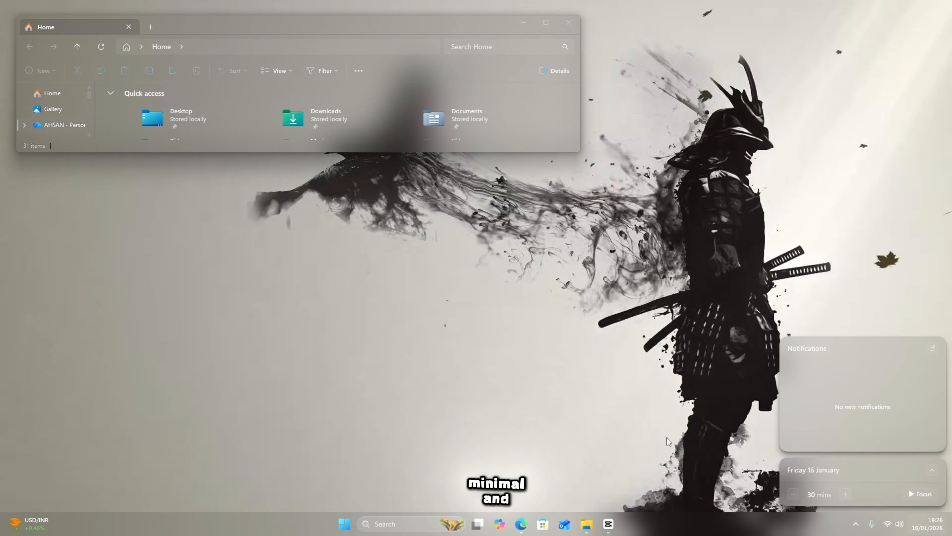
{"action": "left_click", "coordinate": [674, 309]}
Move the File Explorer window across the live wallpaper and make it slightly taller to view the see-through effect
{"action": "left_click_drag", "start_coordinate": [384, 22], "coordinate": [577, 173]}
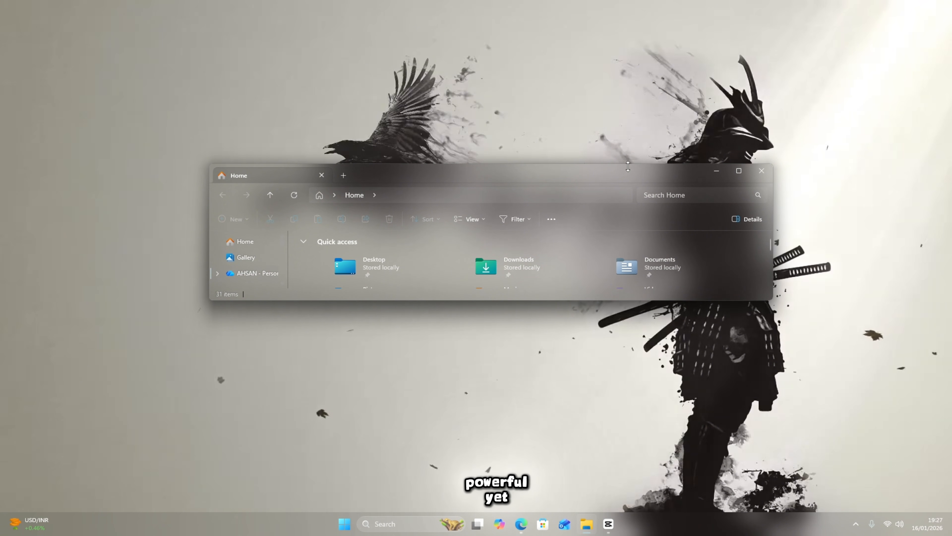
{"action": "left_click_drag", "start_coordinate": [582, 164], "coordinate": [589, 145]}
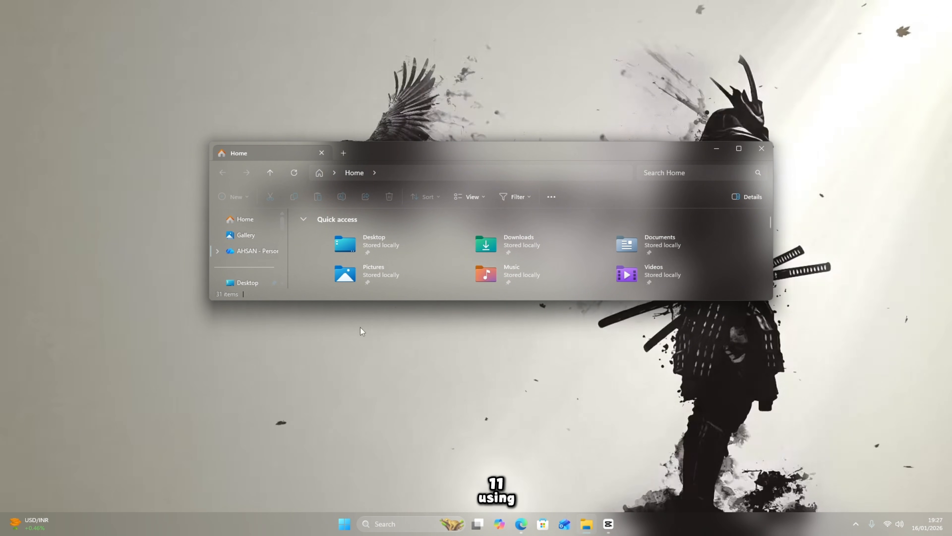
{"action": "left_click_drag", "start_coordinate": [461, 158], "coordinate": [260, 25]}
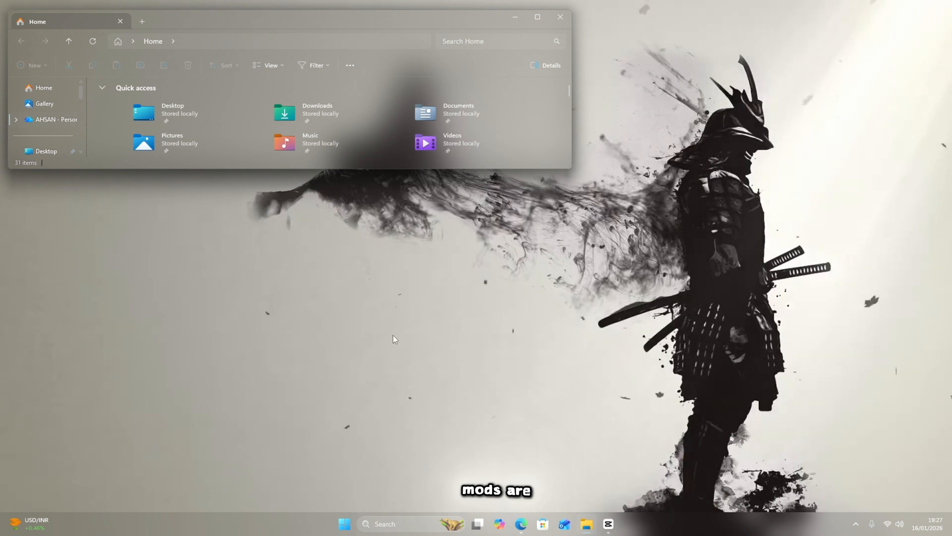
{"action": "left_click", "coordinate": [353, 521]}
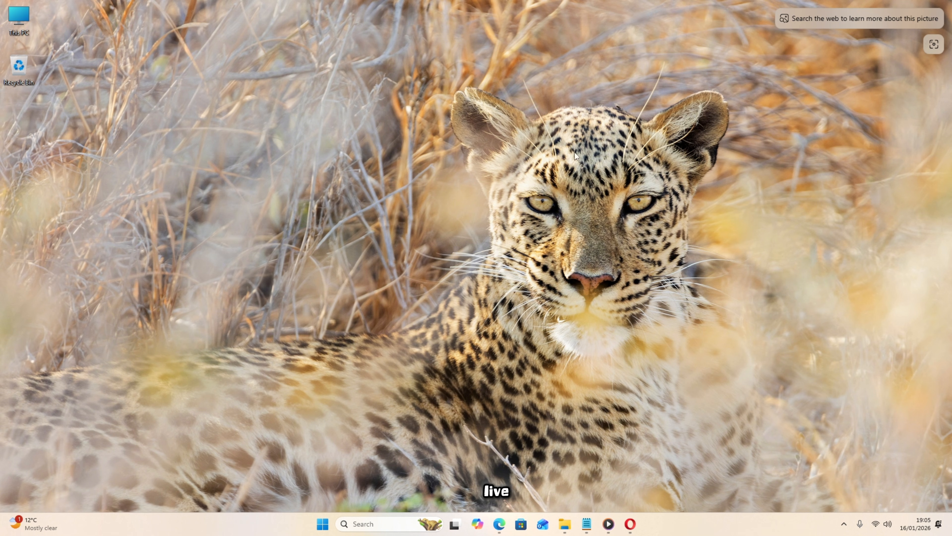
{"action": "right_click", "coordinate": [511, 160]}
{"action": "left_click", "coordinate": [526, 186]}
{"action": "right_click", "coordinate": [480, 123]}
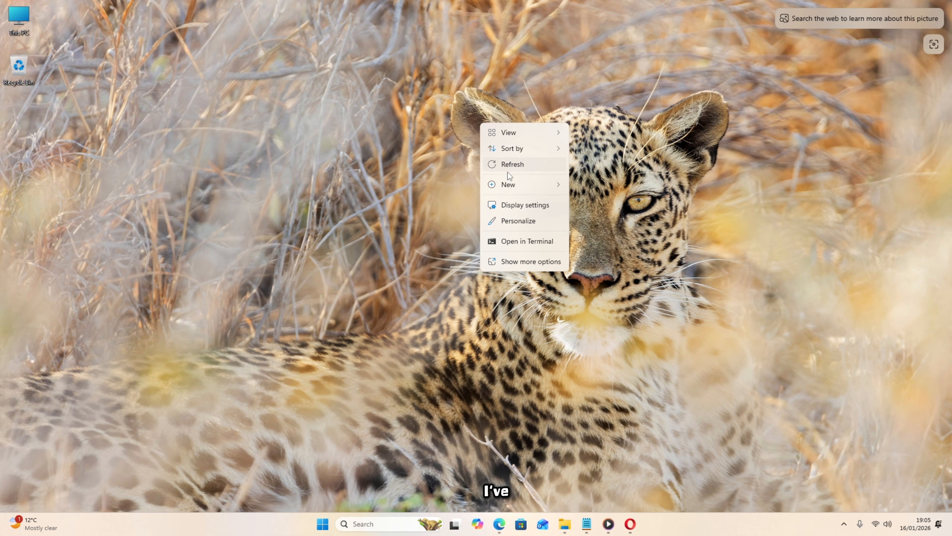
{"action": "left_click", "coordinate": [509, 166]}
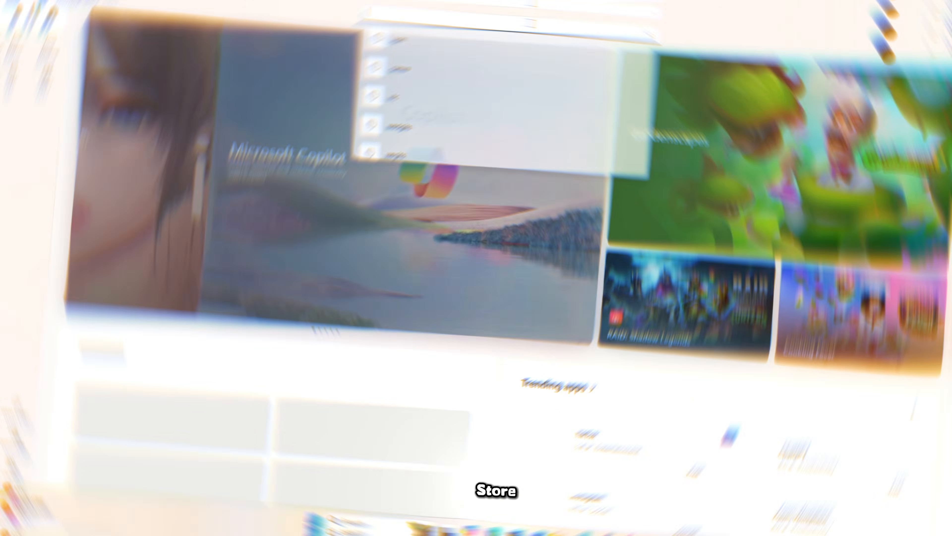
Search the Microsoft Store for "live" and launch Lively Wallpaper from its listing
{"action": "type", "text": "liv"}
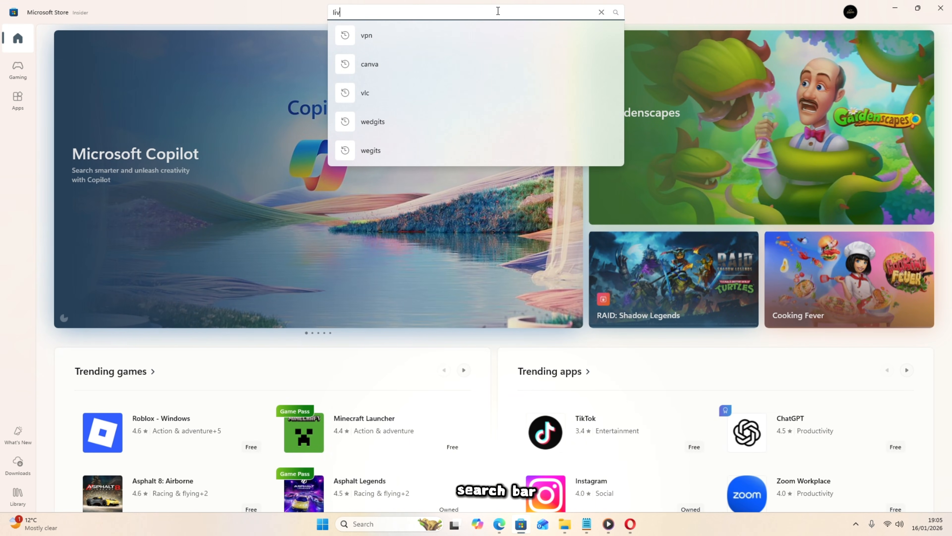
{"action": "type", "text": "e"}
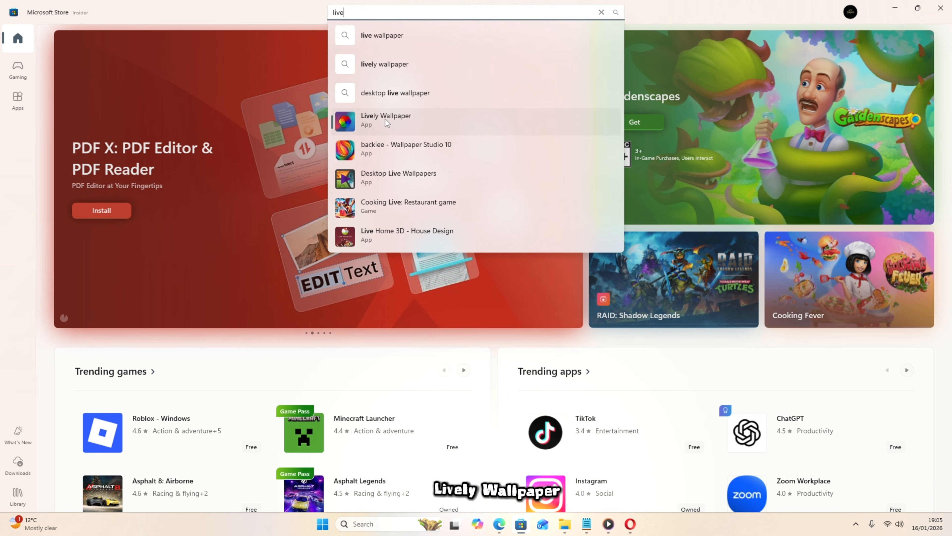
{"action": "left_click", "coordinate": [385, 119]}
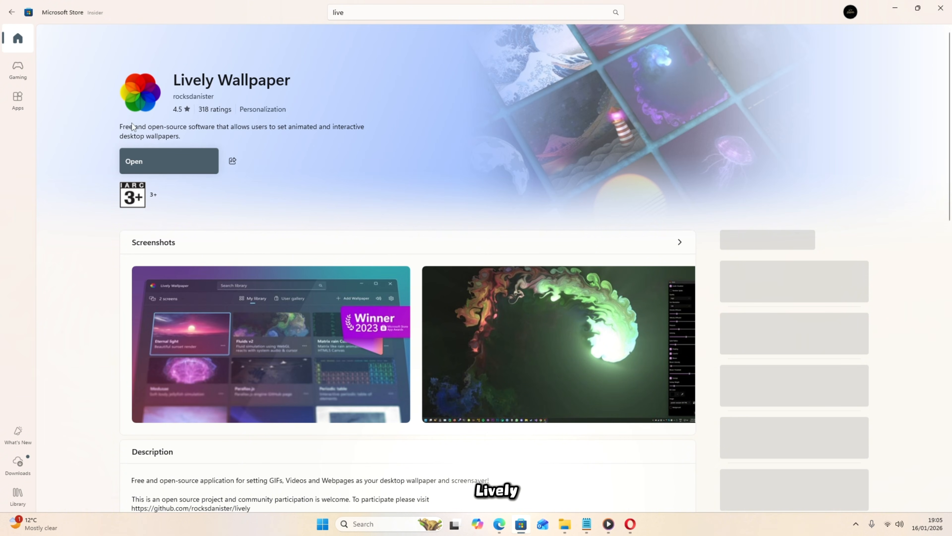
{"action": "left_click", "coordinate": [169, 161]}
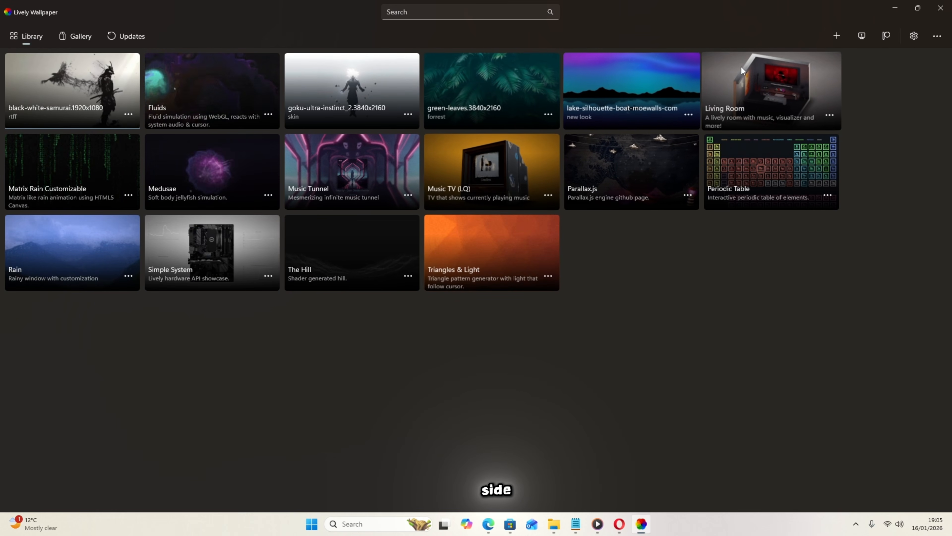
Add the black-white-samurai.1920x1080 file as a new wallpaper with the description "bdfbd"
{"action": "left_click", "coordinate": [836, 37]}
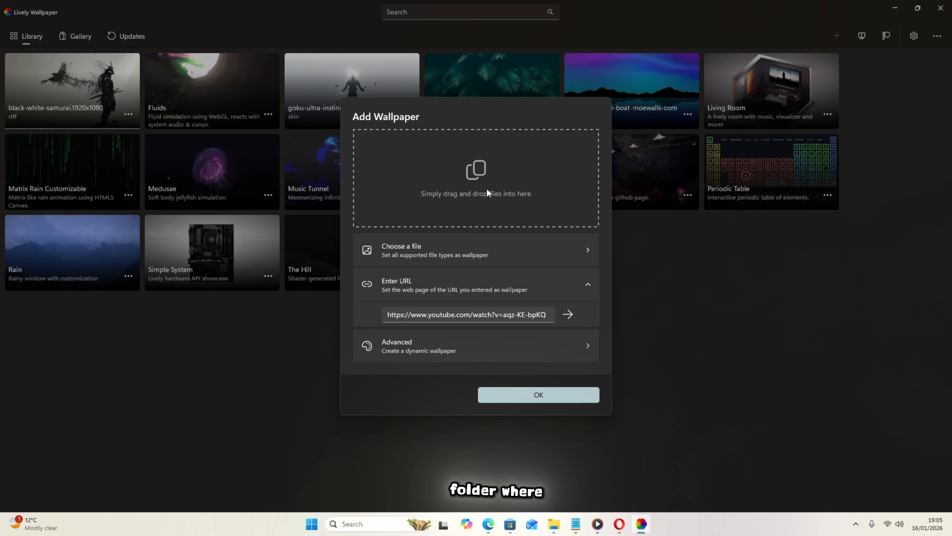
{"action": "left_click", "coordinate": [461, 245]}
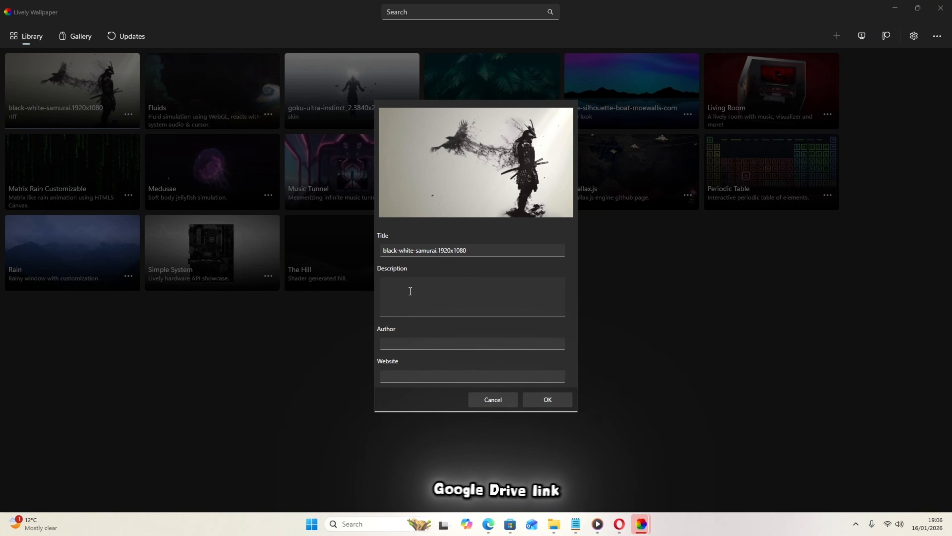
{"action": "type", "text": "bdfbd"}
{"action": "left_click", "coordinate": [547, 399]}
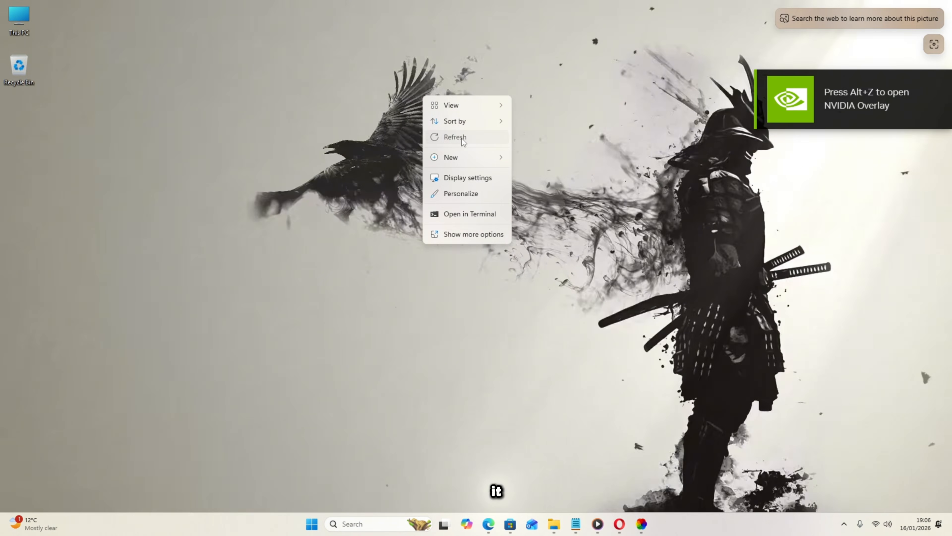
{"action": "left_click", "coordinate": [242, 113]}
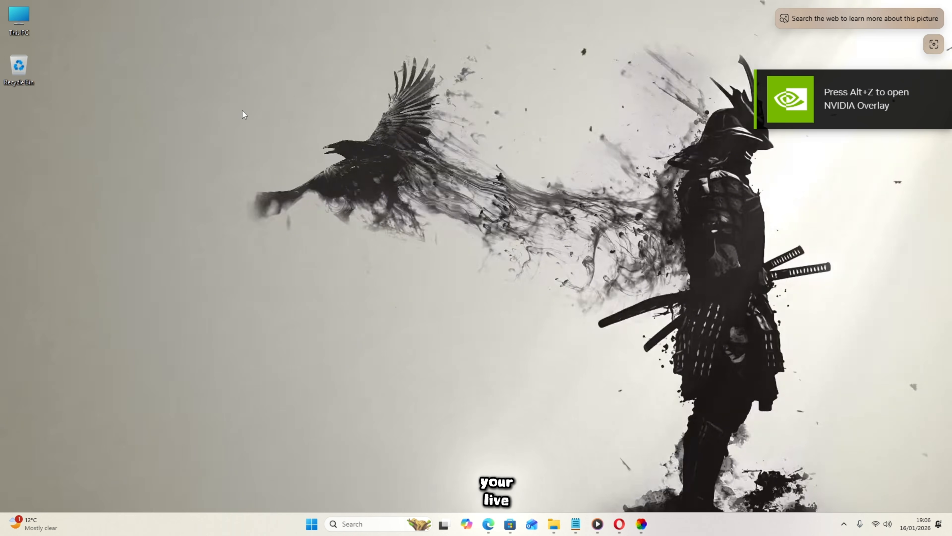
{"action": "right_click", "coordinate": [242, 113]}
{"action": "mouse_move", "coordinate": [273, 124]}
{"action": "left_click", "coordinate": [372, 206]}
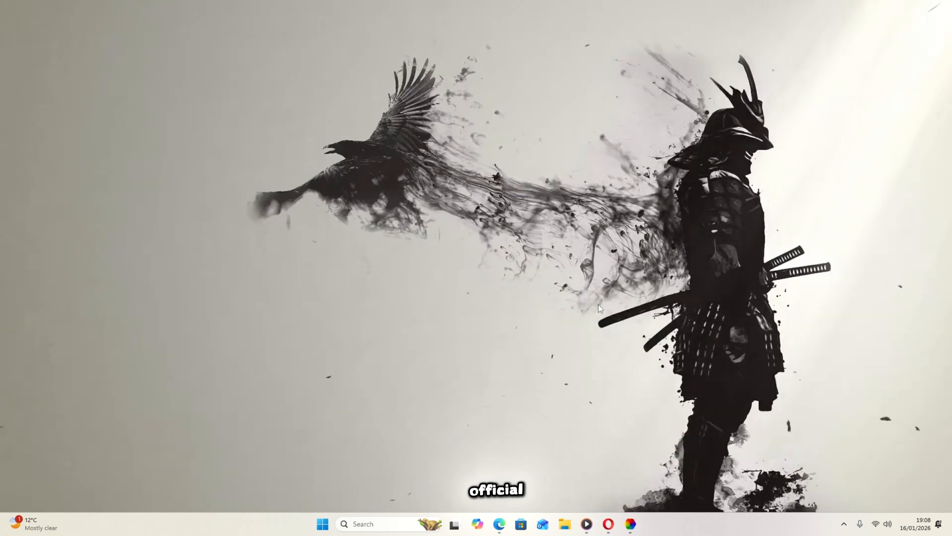
Switch to the Opera browser and download the Windhawk installer from windhawk.net
{"action": "left_click", "coordinate": [607, 523]}
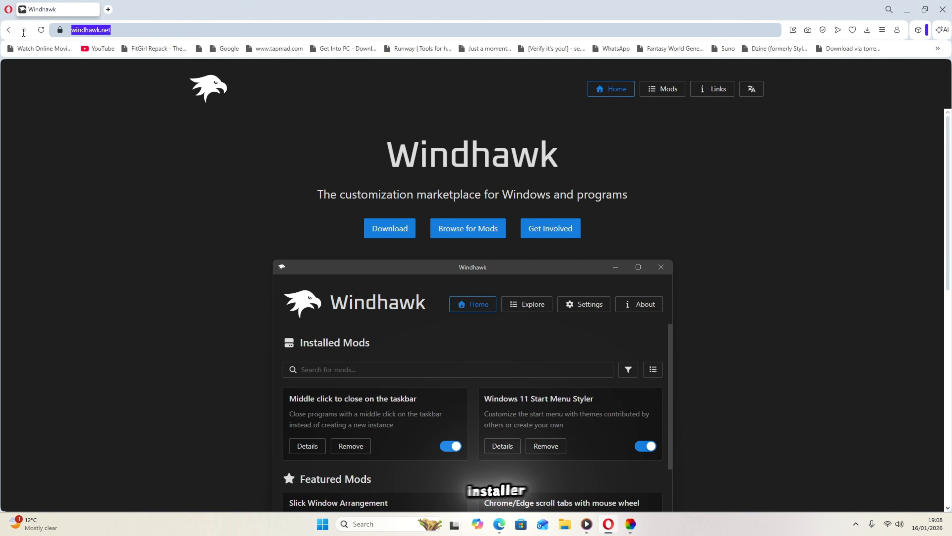
{"action": "left_click", "coordinate": [130, 255]}
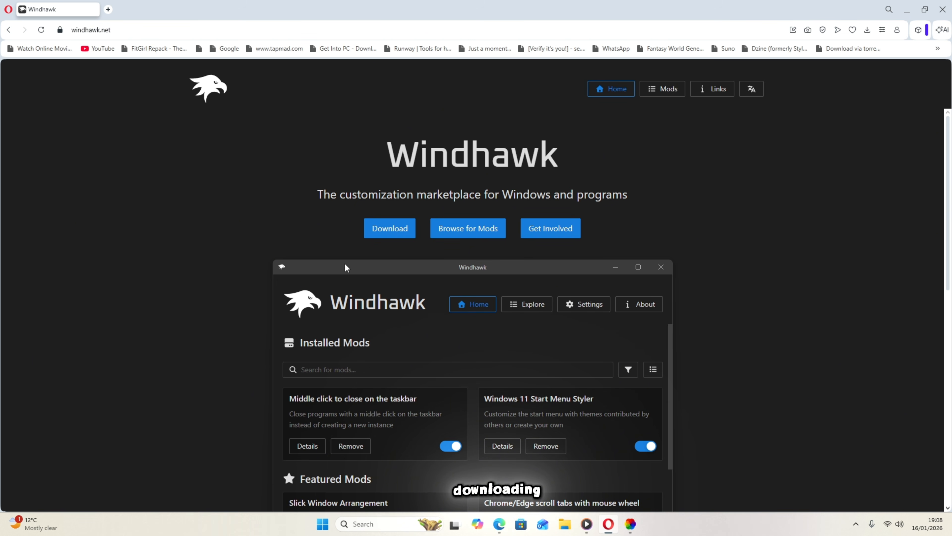
{"action": "left_click", "coordinate": [384, 229]}
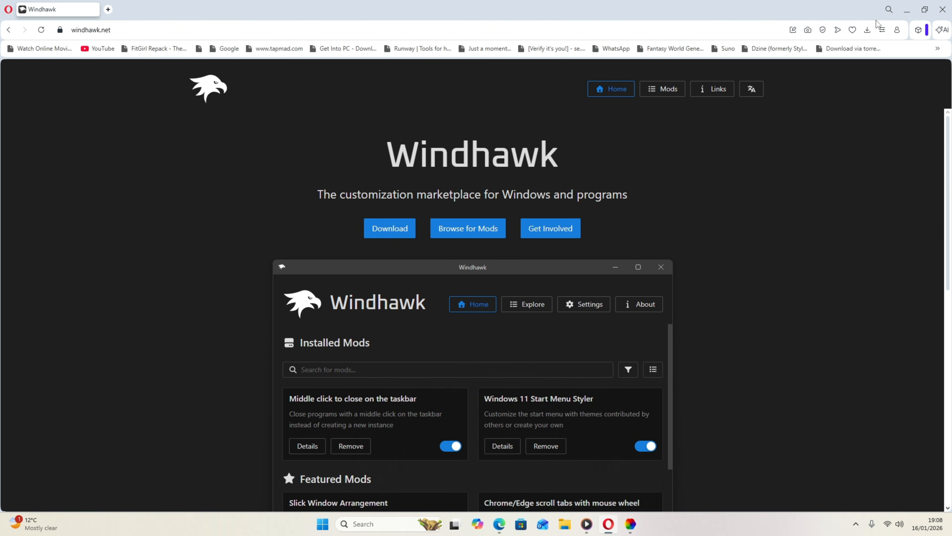
Install Windhawk from the downloaded setup into C:\Program Files\Windhawk and open it on finishing
{"action": "left_click", "coordinate": [867, 29]}
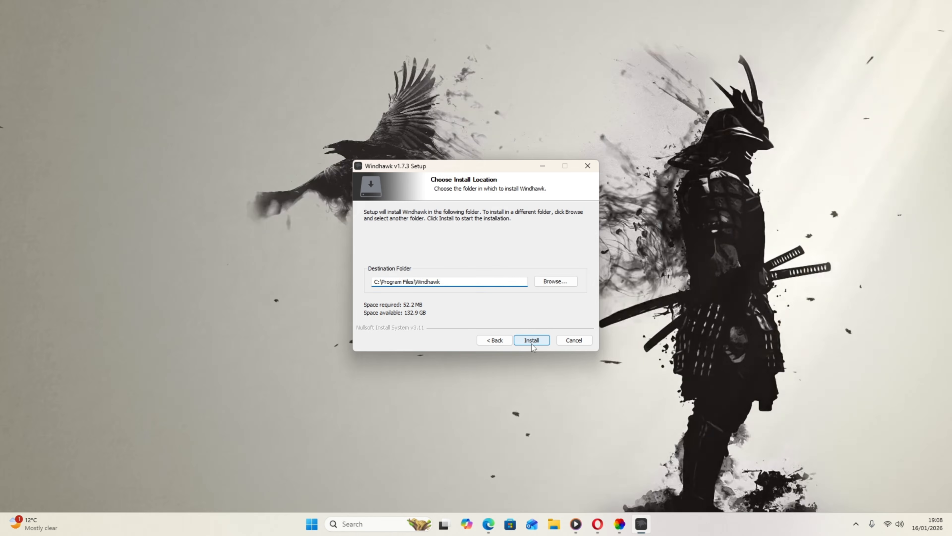
{"action": "left_click", "coordinate": [531, 343]}
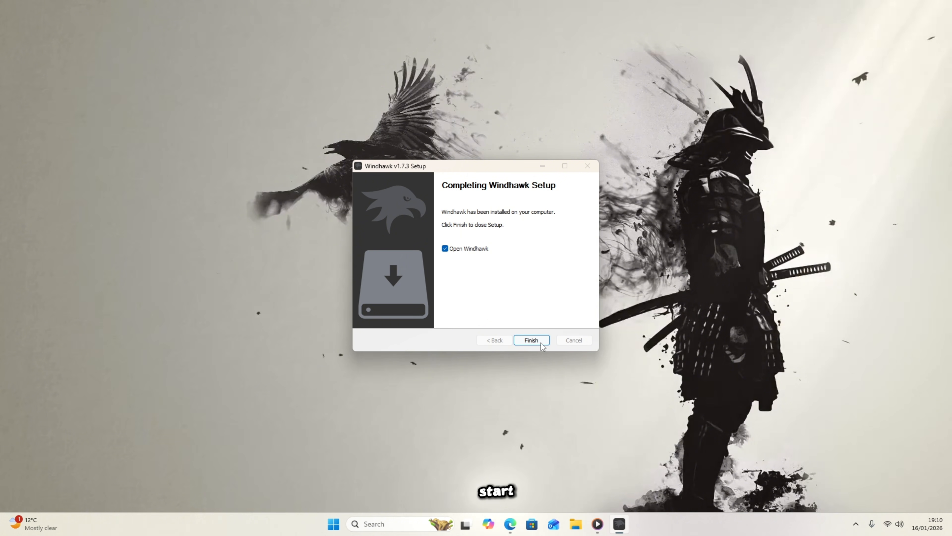
{"action": "left_click", "coordinate": [542, 342]}
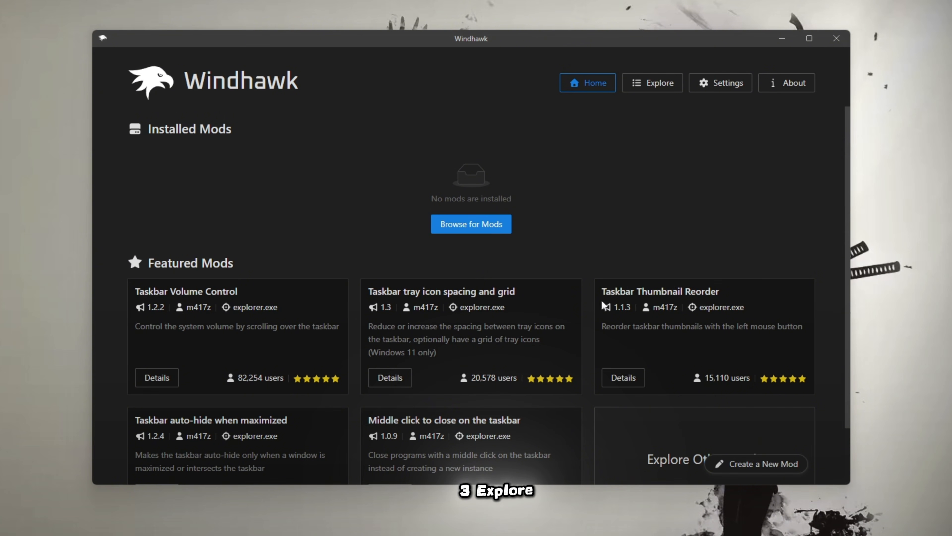
Search the Windhawk mod catalogue for "file exp"
{"action": "left_click", "coordinate": [663, 84]}
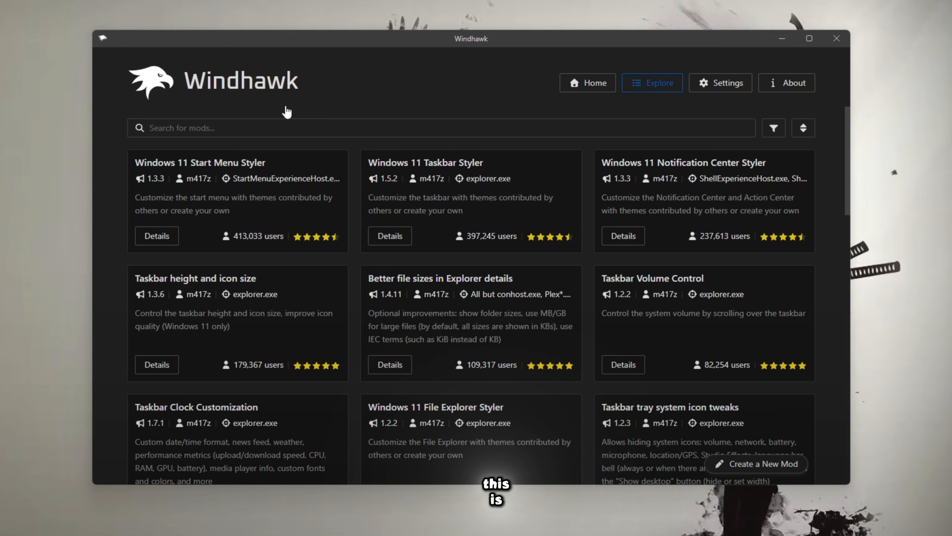
{"action": "left_click", "coordinate": [248, 125]}
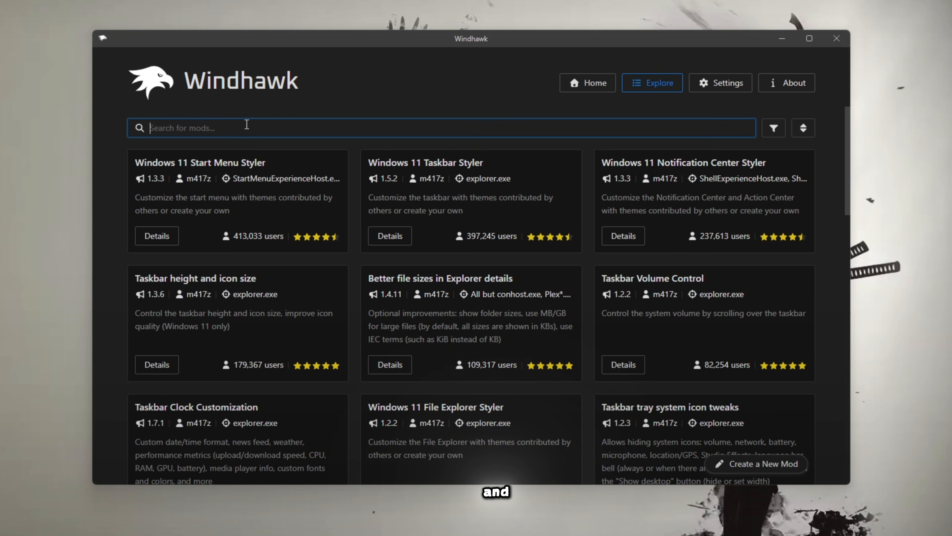
{"action": "type", "text": "f"}
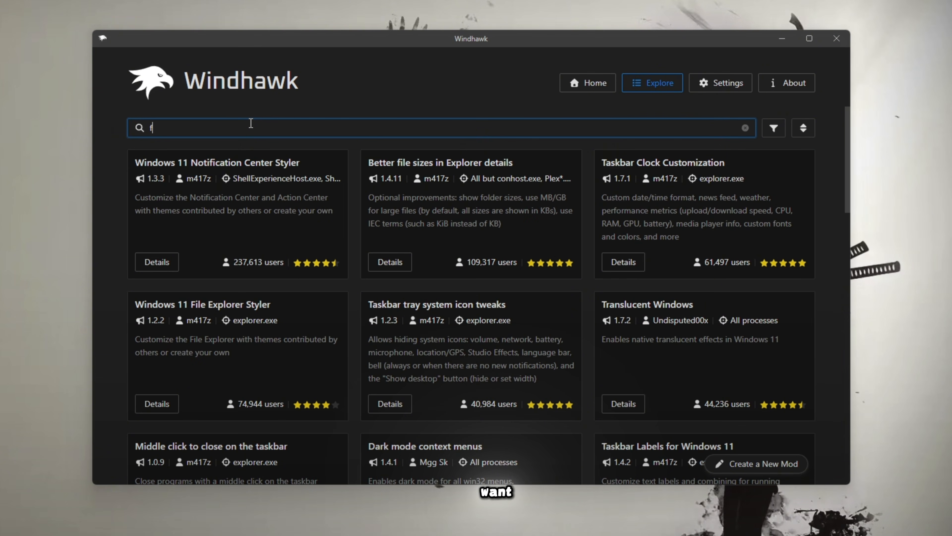
{"action": "type", "text": "ile e"}
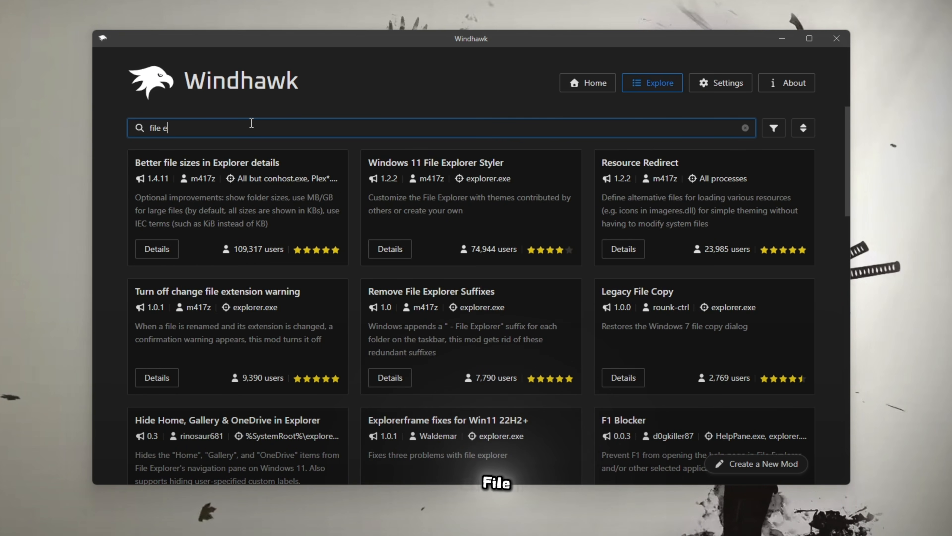
{"action": "type", "text": "xp"}
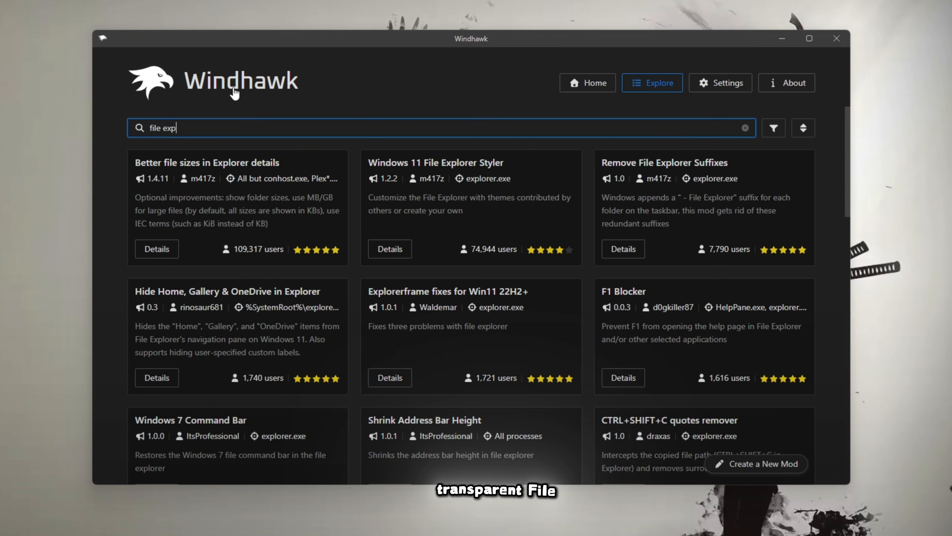
{"action": "left_click_drag", "start_coordinate": [204, 128], "coordinate": [136, 131]}
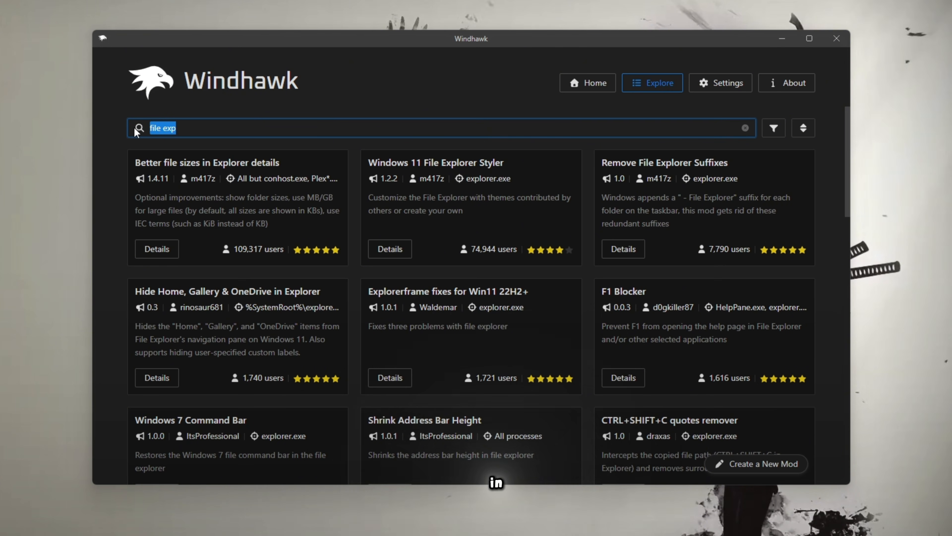
{"action": "left_click", "coordinate": [115, 154]}
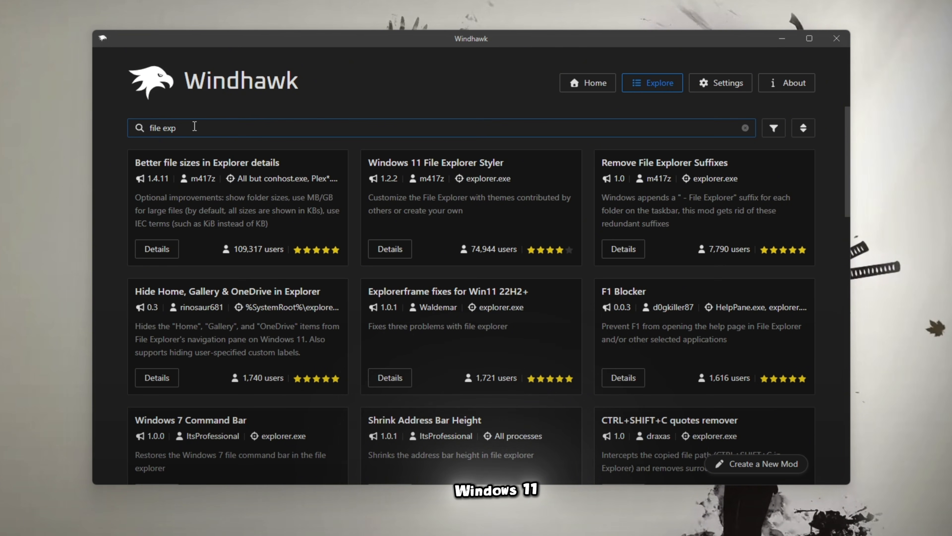
{"action": "left_click_drag", "start_coordinate": [194, 126], "coordinate": [128, 134]}
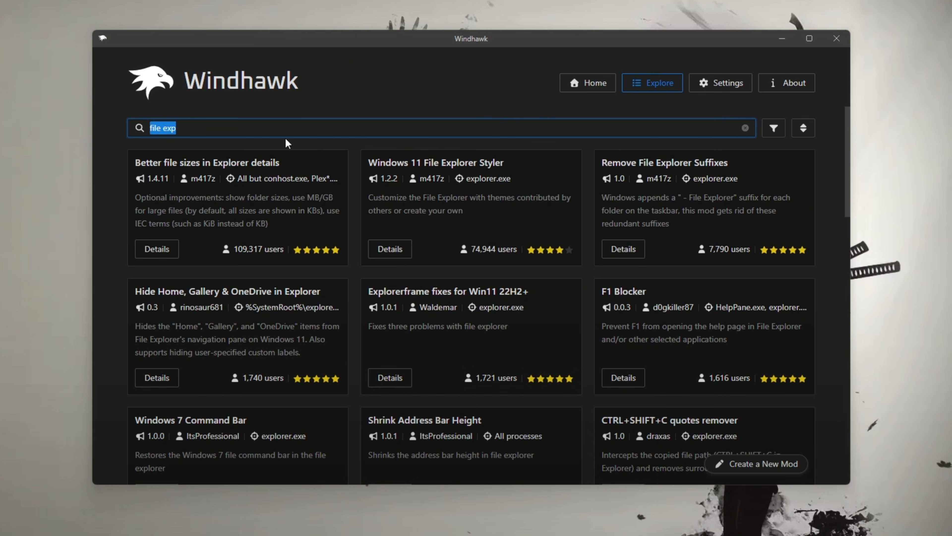
Open the details of the Windows 11 File Explorer Styler mod and look through its integrated themes
{"action": "left_click", "coordinate": [389, 249]}
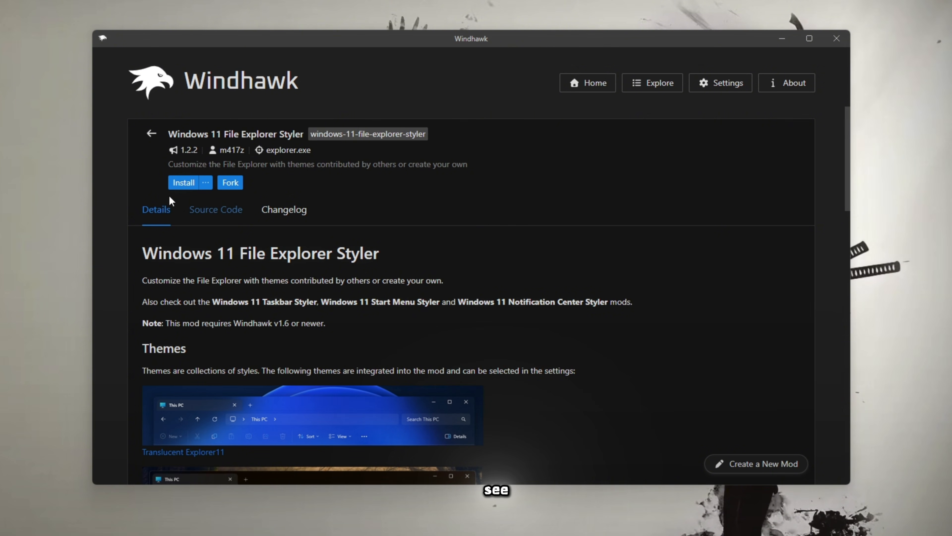
{"action": "scroll", "coordinate": [291, 235], "scroll_direction": "down", "scroll_amount": 2}
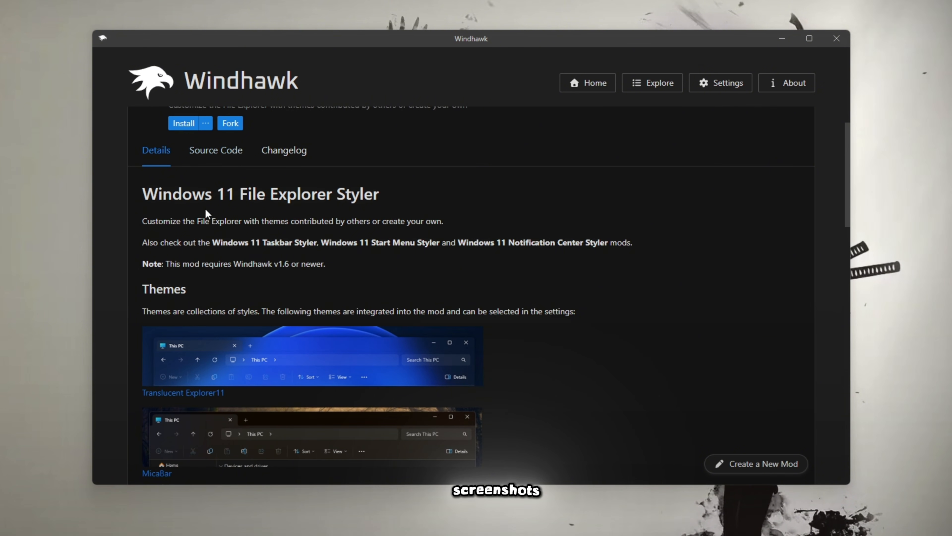
{"action": "scroll", "coordinate": [305, 300], "scroll_direction": "down", "scroll_amount": 10}
{"action": "scroll", "coordinate": [296, 262], "scroll_direction": "up", "scroll_amount": 12}
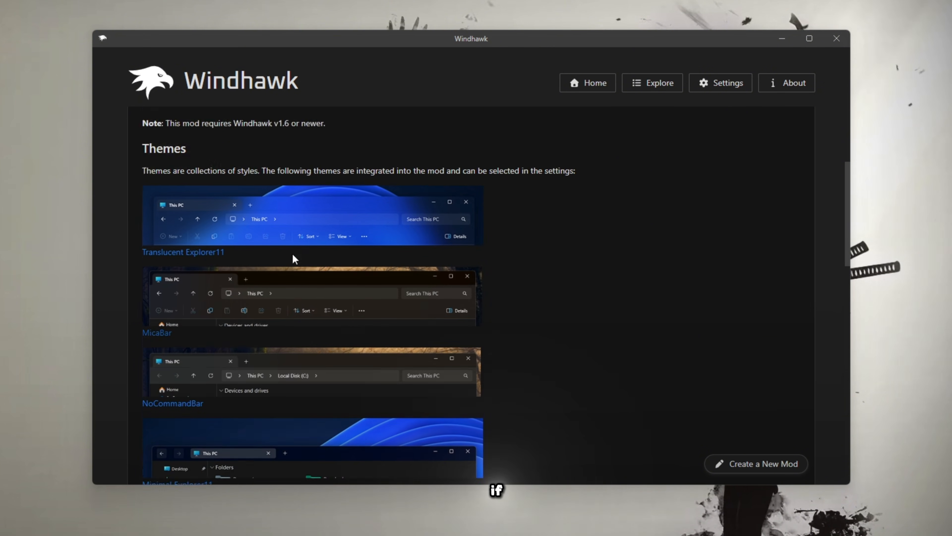
Install the Windows 11 File Explorer Styler mod, accepting the risk
{"action": "left_click", "coordinate": [217, 212]}
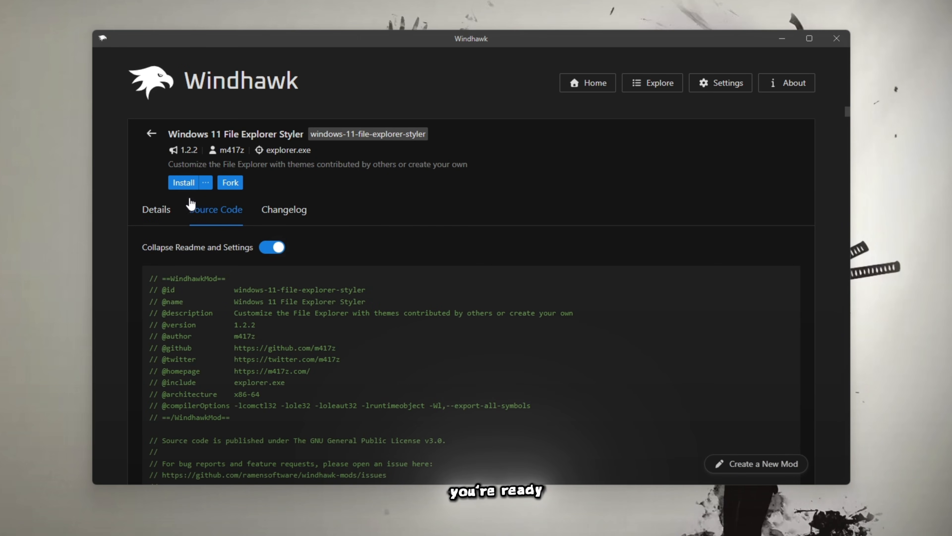
{"action": "left_click", "coordinate": [187, 182]}
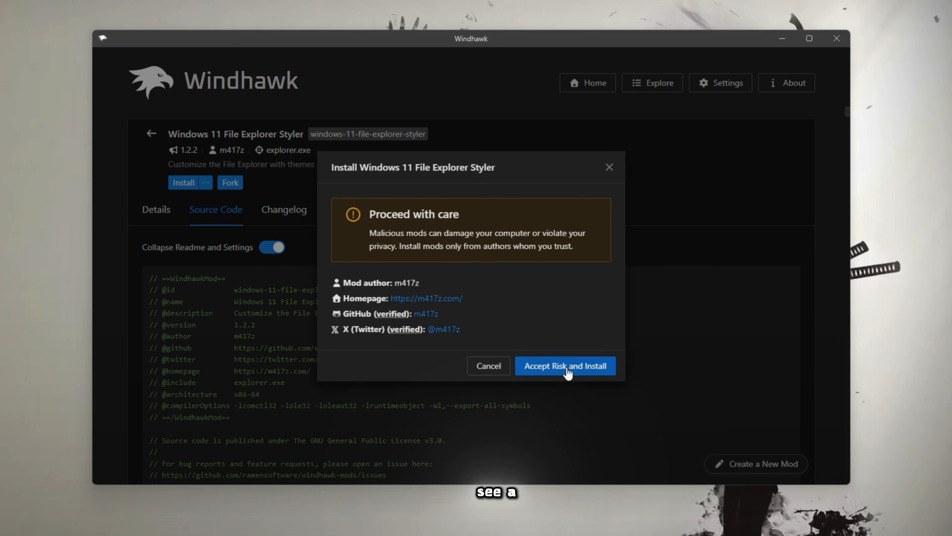
{"action": "left_click", "coordinate": [559, 372]}
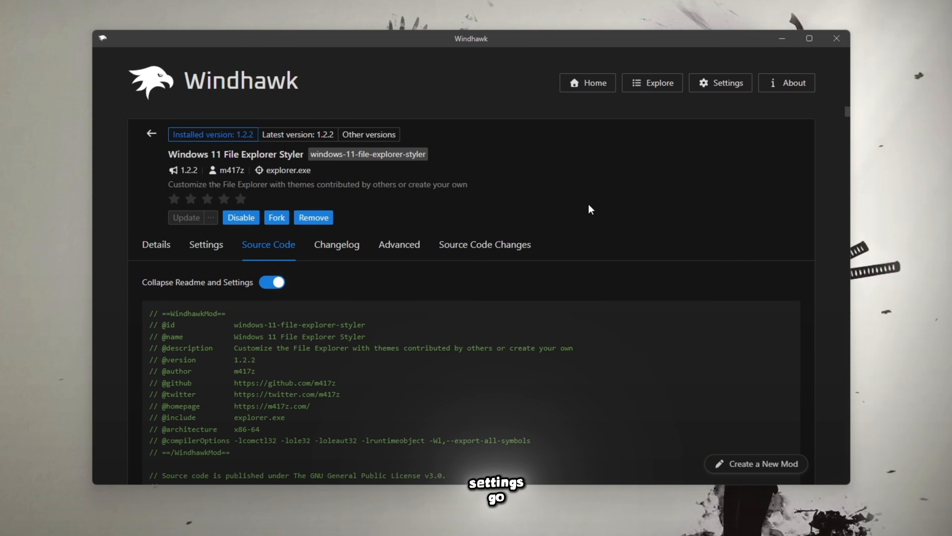
Save Translucent Explorer11 as the File Explorer Styler mod's theme and open a File Explorer window to check the look
{"action": "left_click", "coordinate": [211, 247]}
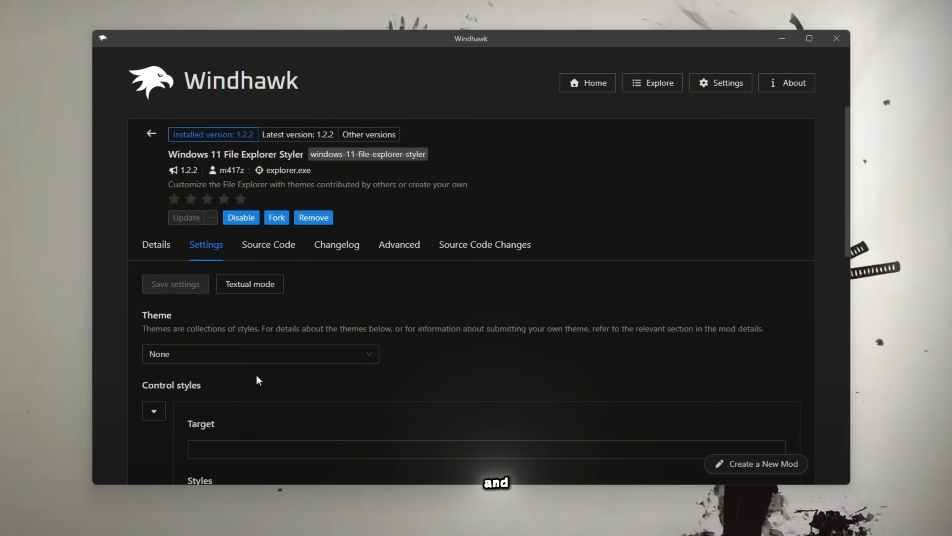
{"action": "left_click", "coordinate": [245, 353]}
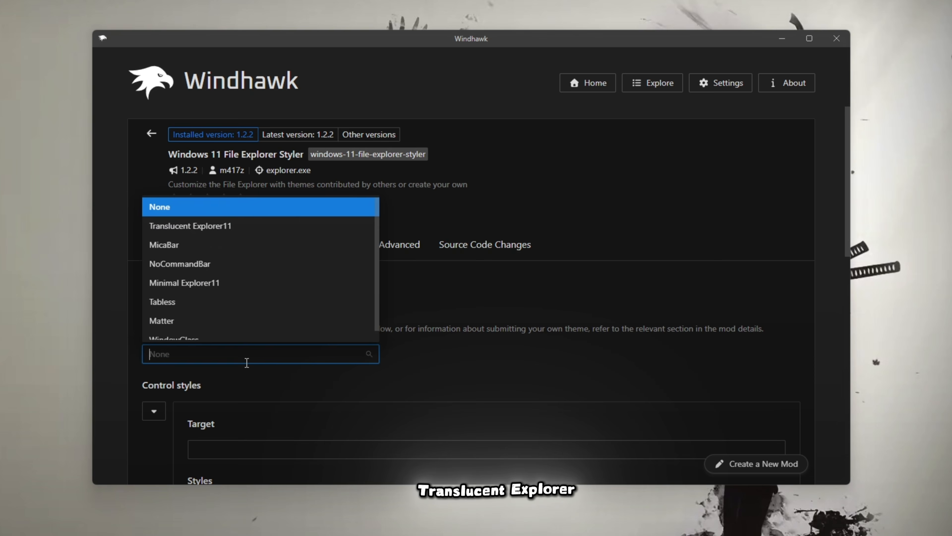
{"action": "left_click", "coordinate": [203, 221]}
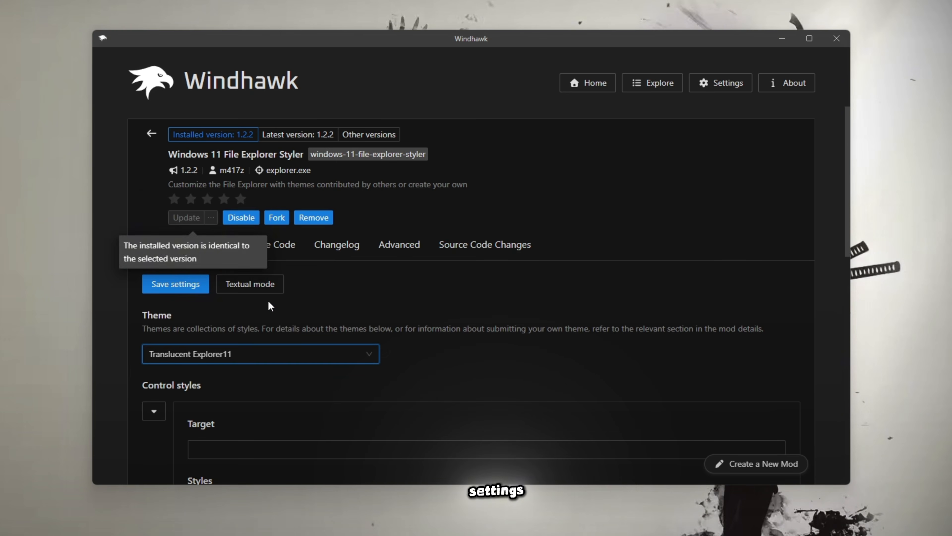
{"action": "left_click", "coordinate": [173, 286]}
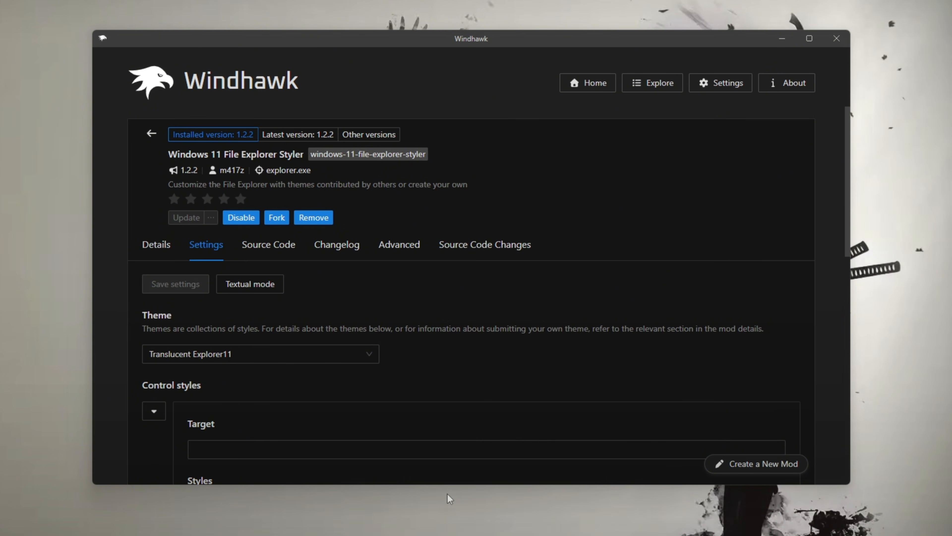
{"action": "key", "text": "super+e"}
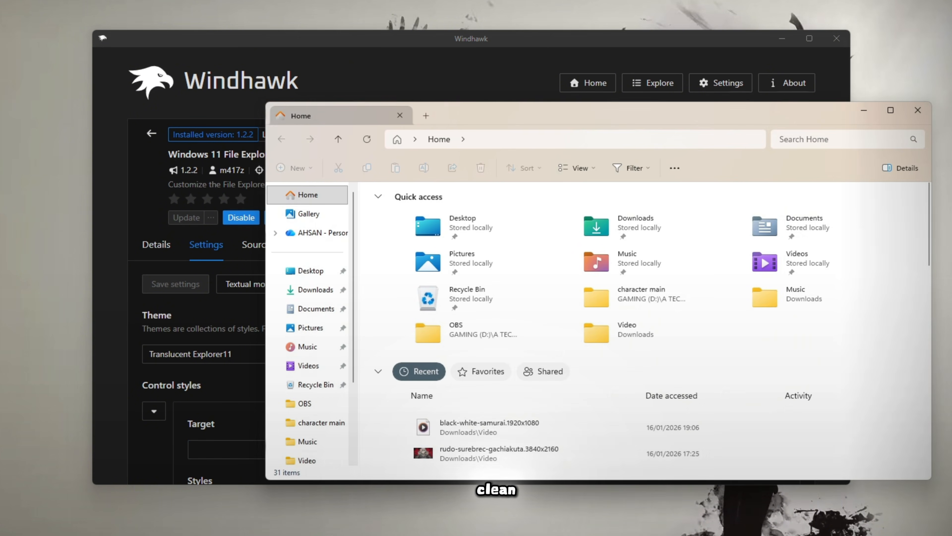
{"action": "left_click_drag", "start_coordinate": [550, 121], "coordinate": [261, 69]}
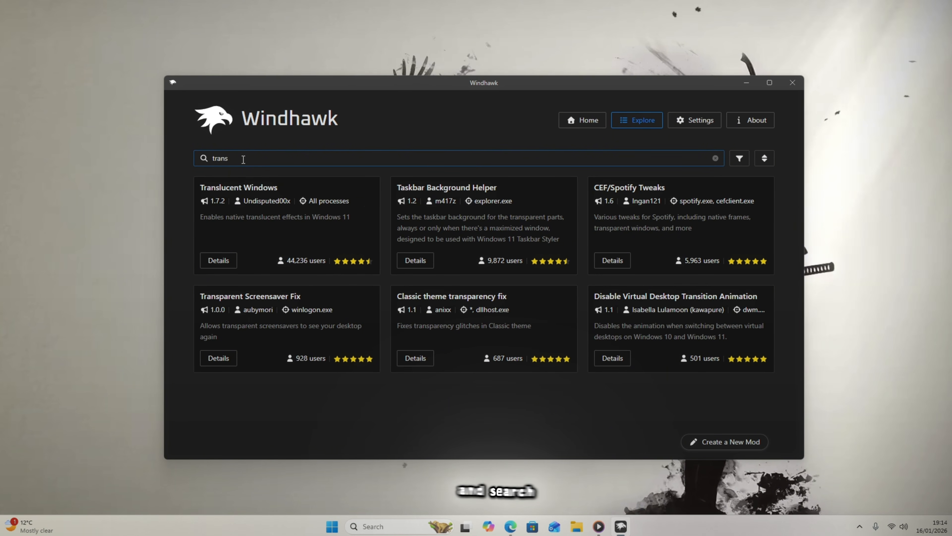
Install the Translucent Windows mod and enable its Windows theme custom rendering and Windows theme accent colorizer options
{"action": "double_click", "coordinate": [233, 153]}
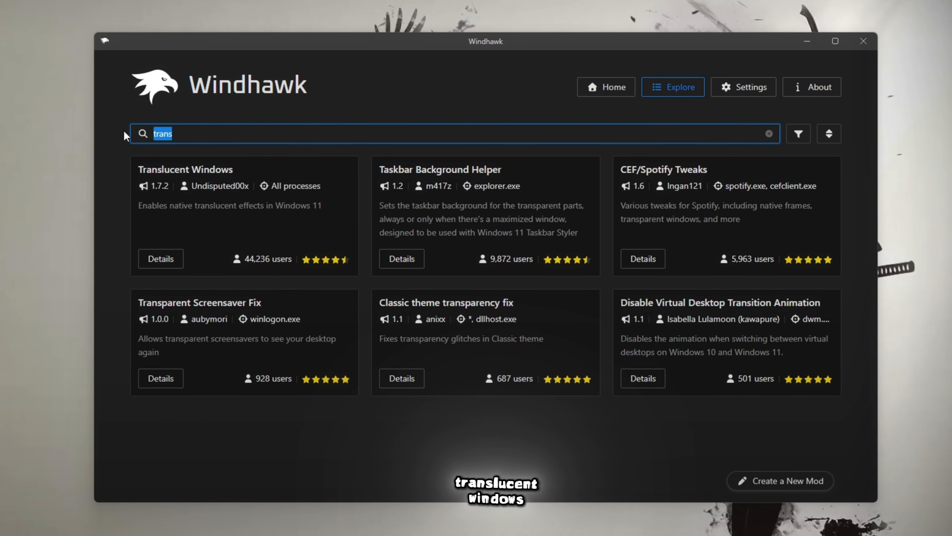
{"action": "left_click", "coordinate": [150, 257]}
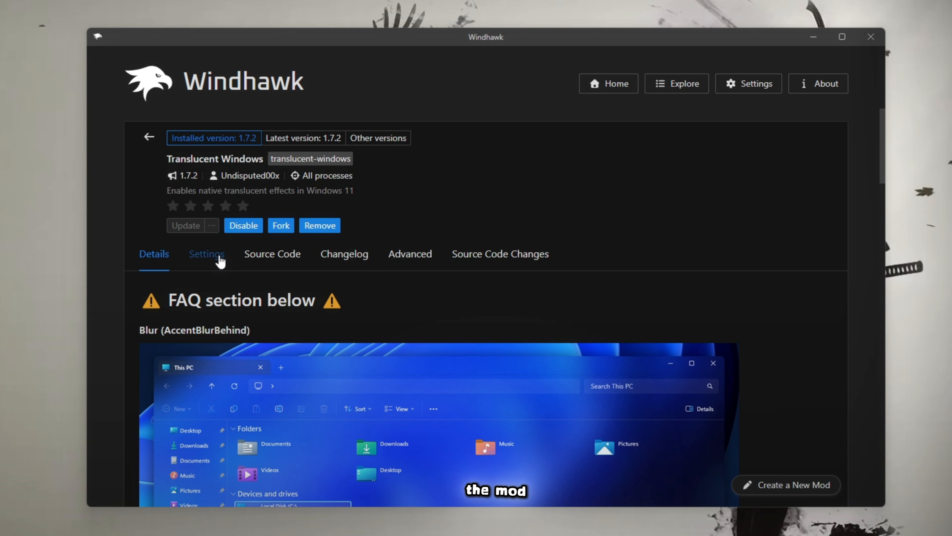
{"action": "left_click", "coordinate": [219, 257]}
{"action": "scroll", "coordinate": [229, 333], "scroll_direction": "down", "scroll_amount": 2}
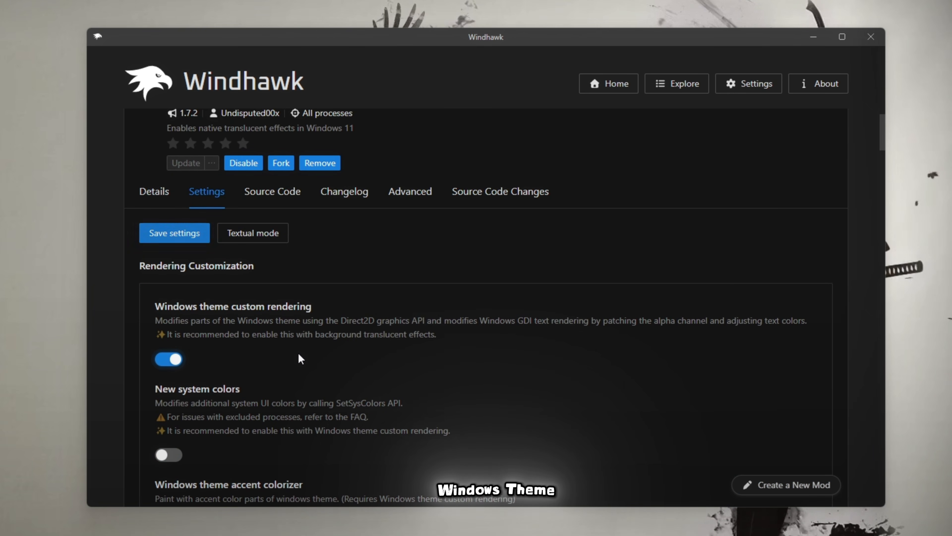
{"action": "scroll", "coordinate": [299, 354], "scroll_direction": "down", "scroll_amount": 4}
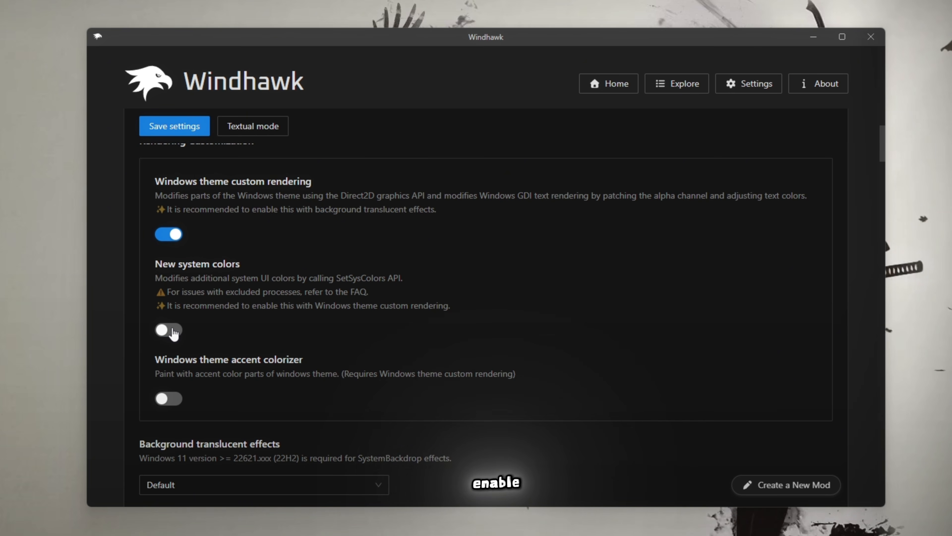
{"action": "scroll", "coordinate": [257, 398], "scroll_direction": "down", "scroll_amount": 4}
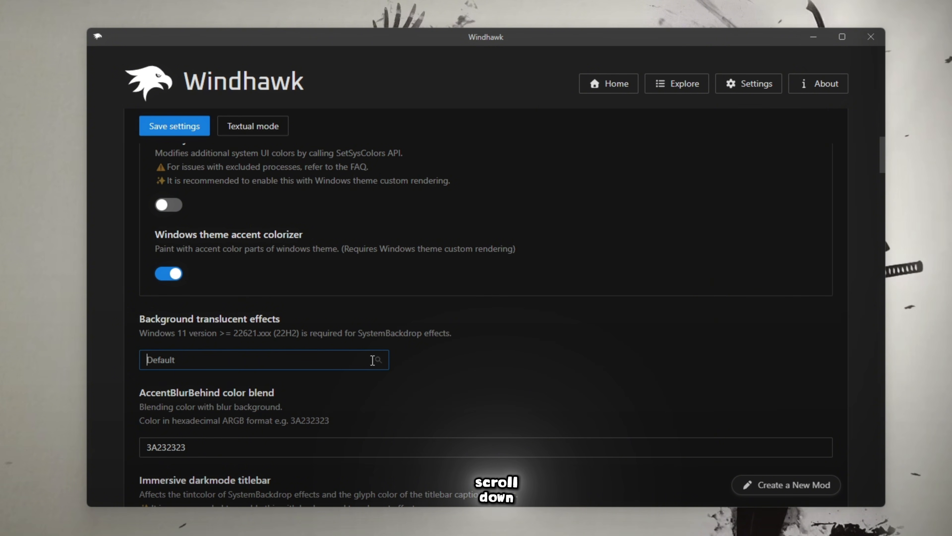
Set the Translucent Windows mod's background translucent effects to Blur (AccentBlurBehind)
{"action": "left_click", "coordinate": [372, 361]}
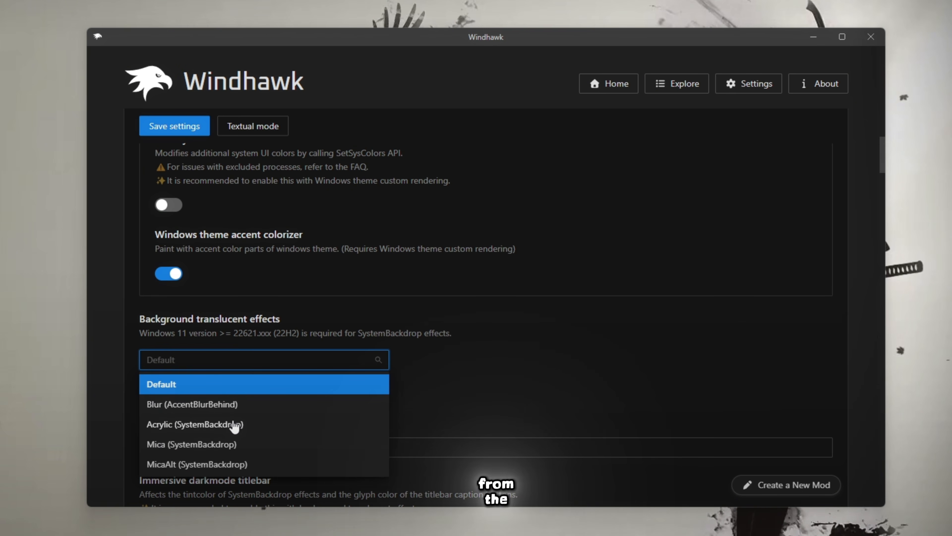
{"action": "left_click", "coordinate": [196, 408]}
{"action": "scroll", "coordinate": [417, 367], "scroll_direction": "down", "scroll_amount": 2}
{"action": "scroll", "coordinate": [416, 367], "scroll_direction": "down", "scroll_amount": 1}
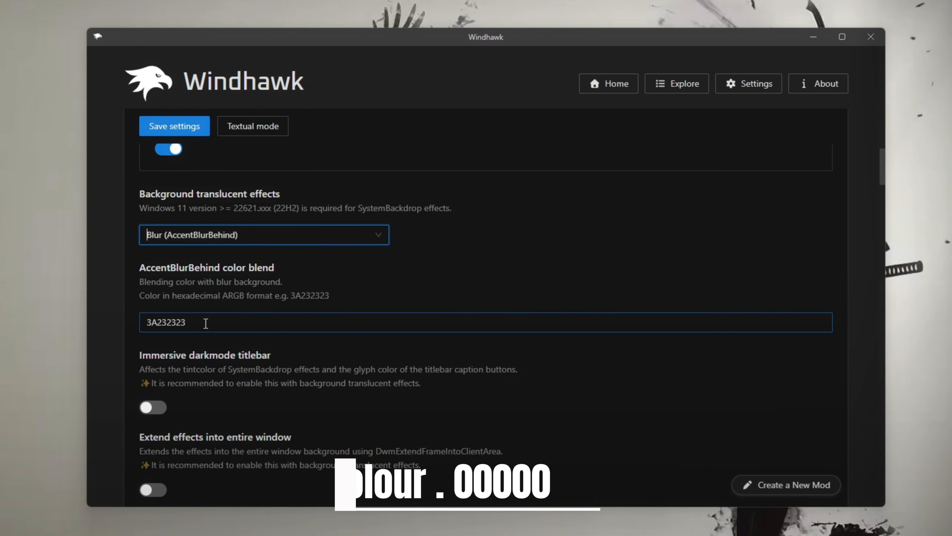
Enable Immersive darkmode titlebar and Extend effects into entire window, and save the Translucent Windows settings
{"action": "scroll", "coordinate": [291, 387], "scroll_direction": "down", "scroll_amount": 2}
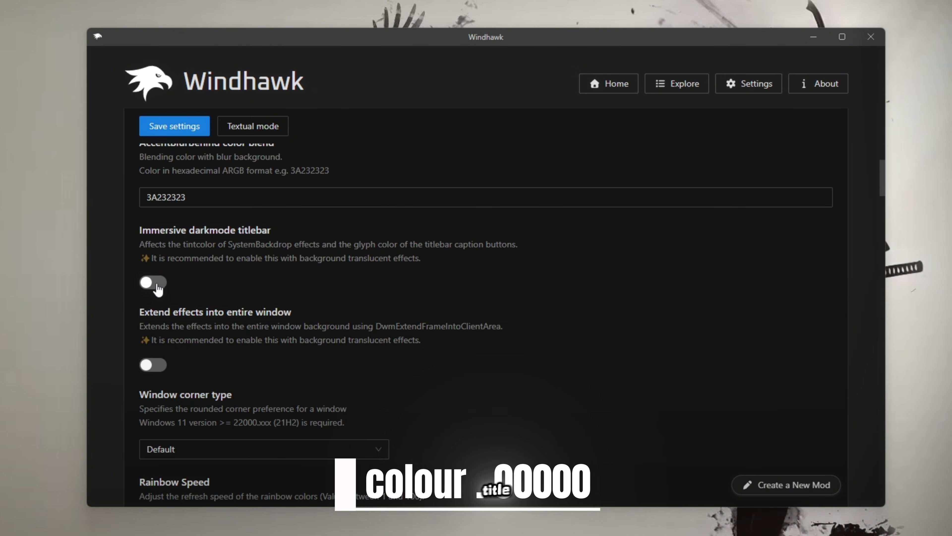
{"action": "left_click", "coordinate": [155, 283]}
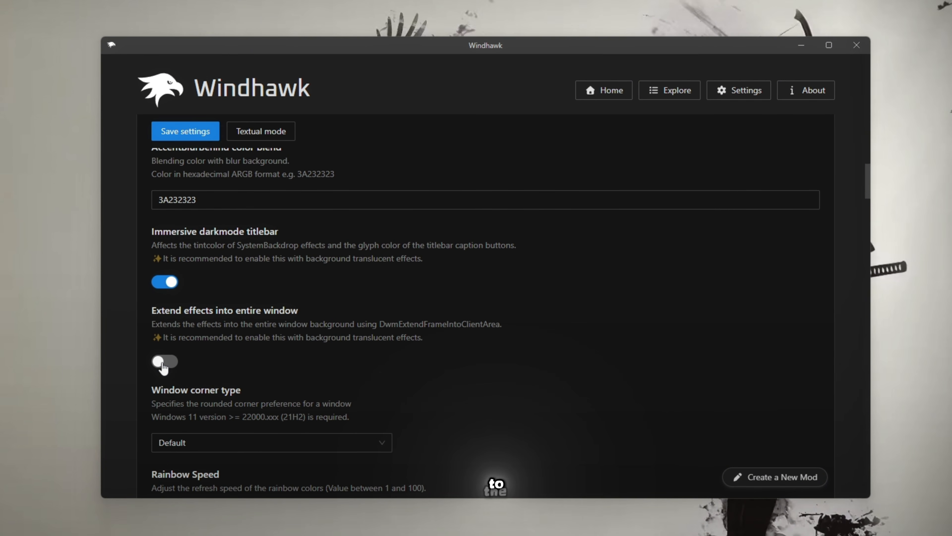
{"action": "left_click", "coordinate": [160, 361]}
{"action": "scroll", "coordinate": [336, 323], "scroll_direction": "up", "scroll_amount": 2}
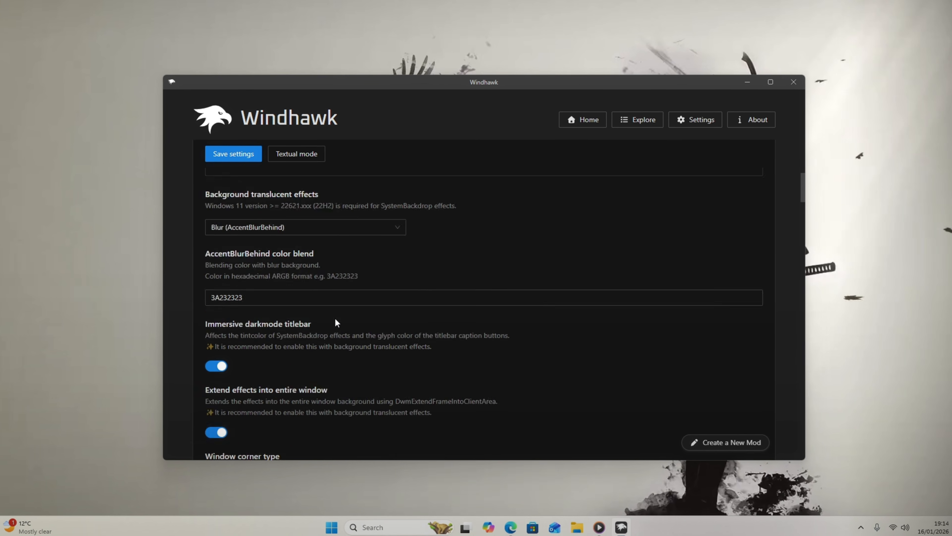
{"action": "scroll", "coordinate": [337, 323], "scroll_direction": "up", "scroll_amount": 4}
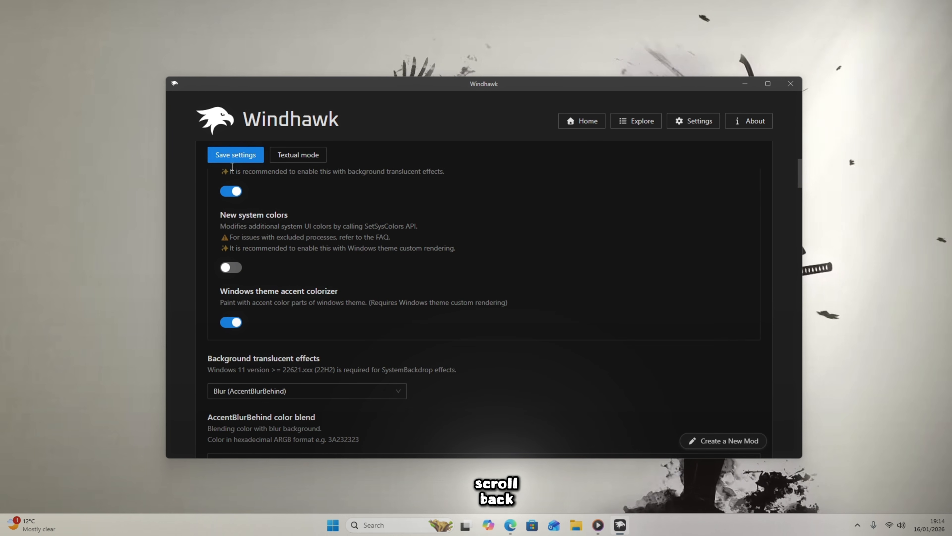
{"action": "left_click", "coordinate": [233, 153]}
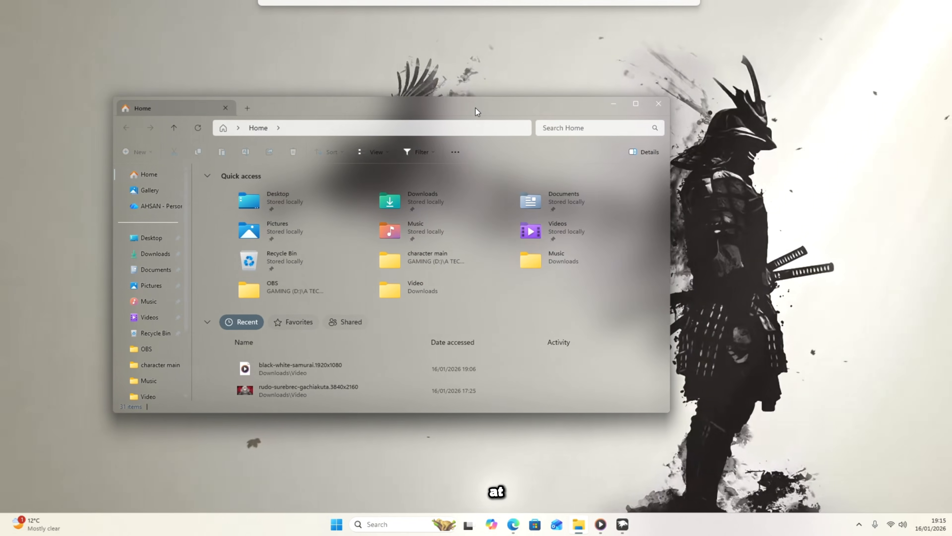
Move the File Explorer window around the desktop to check its blurred transparency
{"action": "left_click_drag", "start_coordinate": [476, 108], "coordinate": [544, 106]}
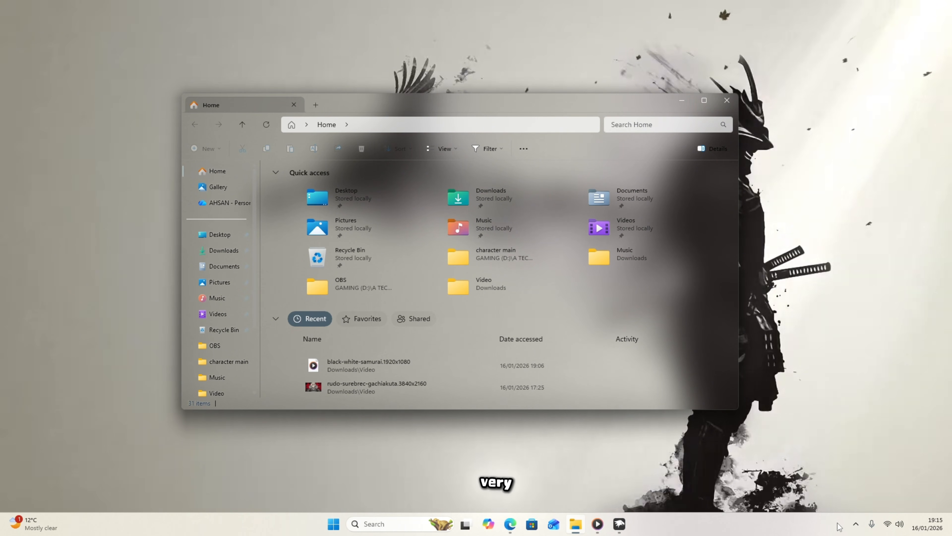
{"action": "left_click_drag", "start_coordinate": [483, 101], "coordinate": [304, 55]}
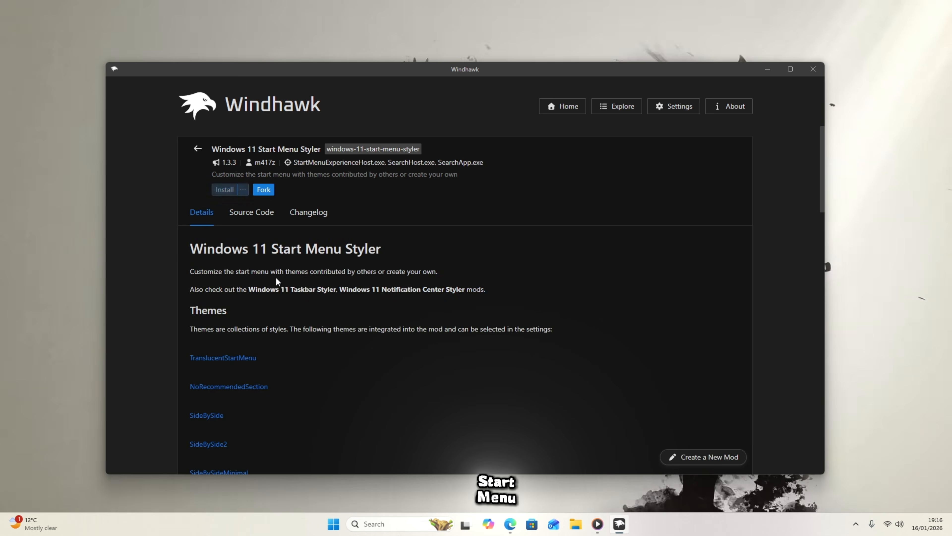
Install the Windows 11 Start Menu Styler mod and save TranslucentStartMenu as its theme
{"action": "left_click", "coordinate": [222, 189]}
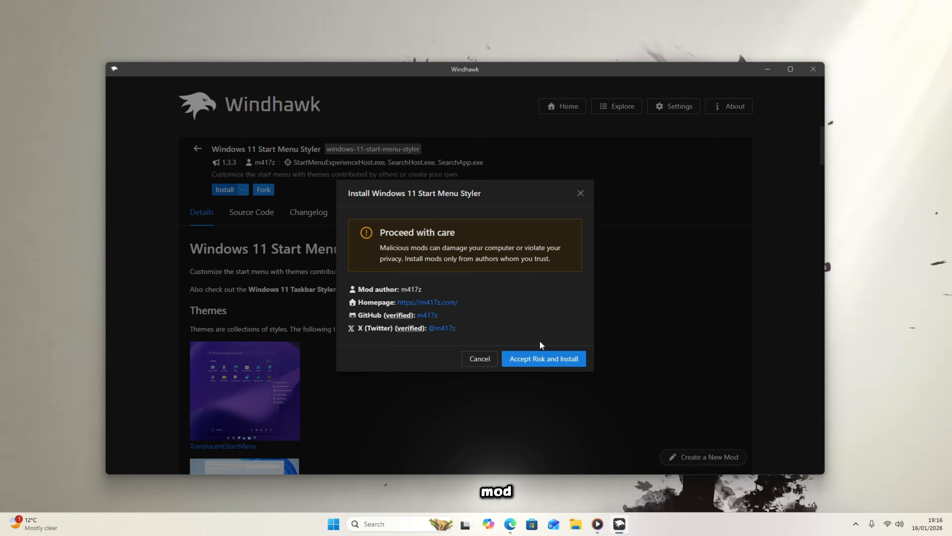
{"action": "left_click", "coordinate": [540, 359]}
{"action": "left_click", "coordinate": [246, 332]}
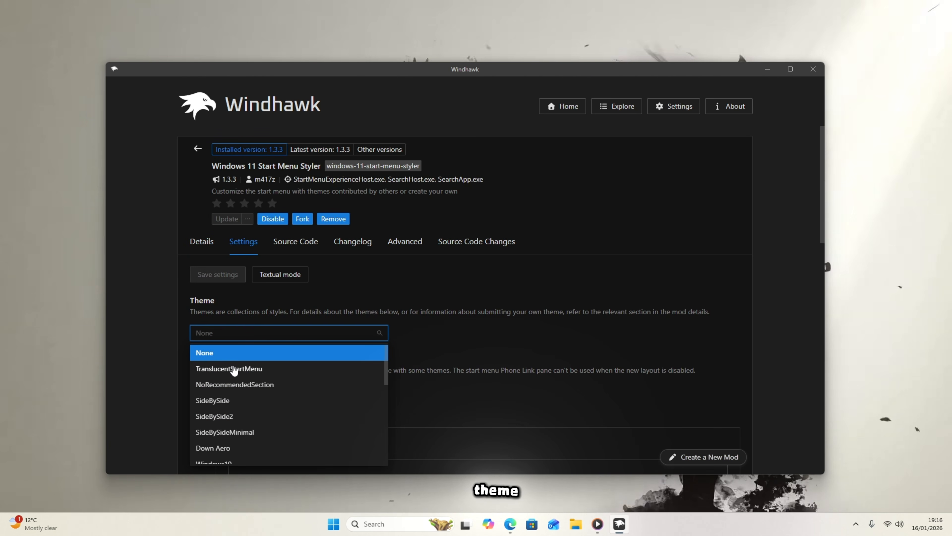
{"action": "left_click", "coordinate": [217, 368]}
{"action": "left_click", "coordinate": [224, 276]}
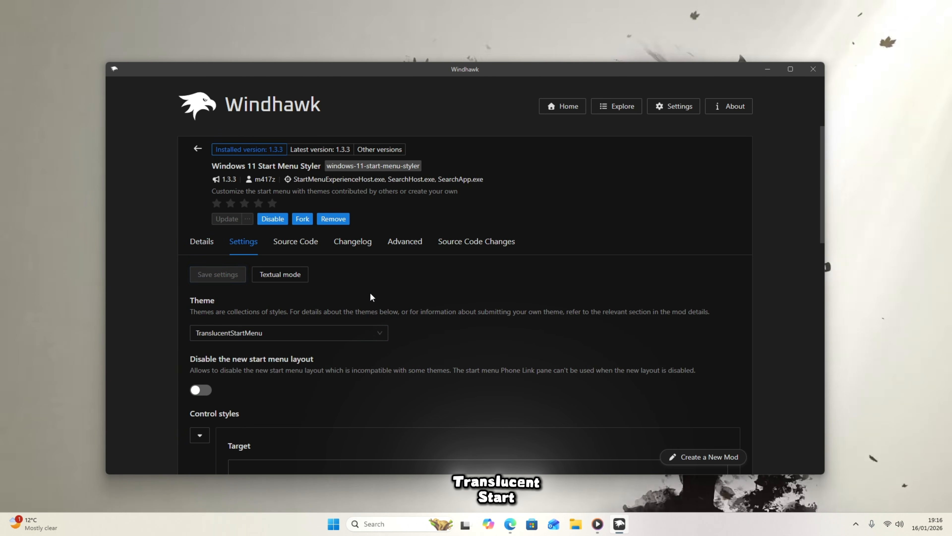
Minimize Windhawk and view the Start menu's appearance over the wallpaper, closing it after the check
{"action": "left_click", "coordinate": [339, 518]}
{"action": "left_click", "coordinate": [766, 74]}
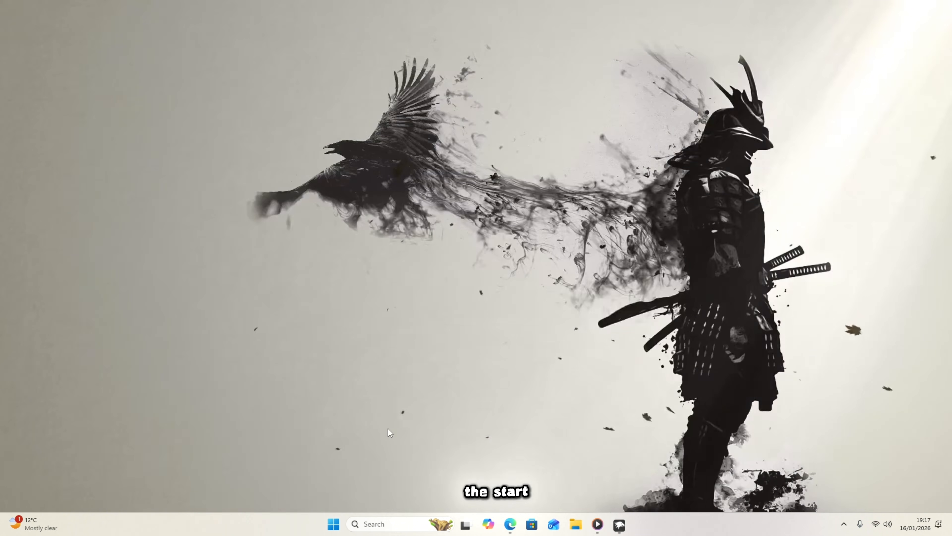
{"action": "left_click", "coordinate": [334, 523]}
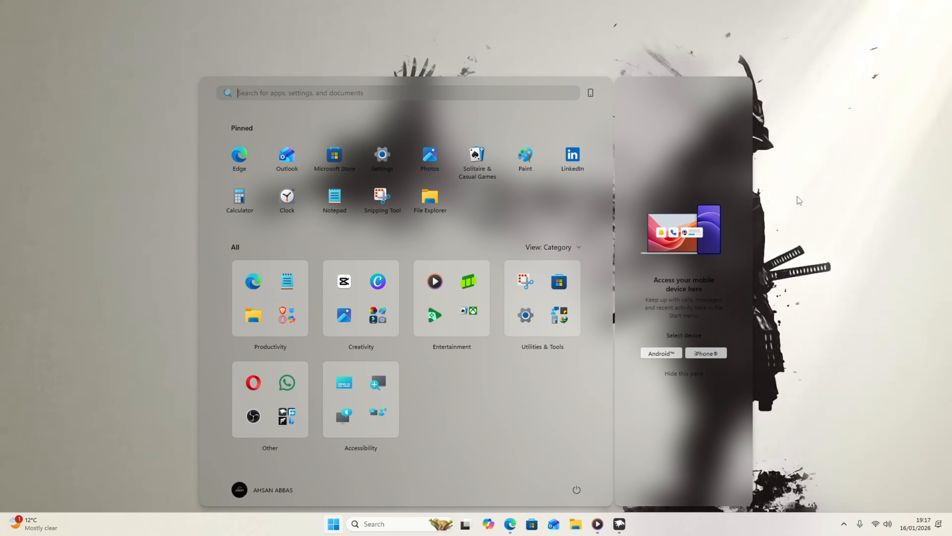
{"action": "left_click", "coordinate": [857, 306]}
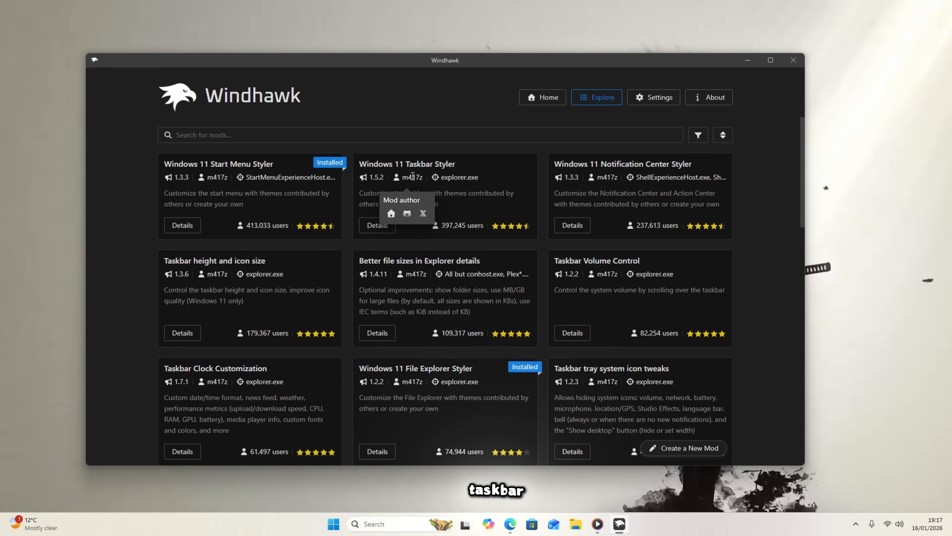
Install the Windows 11 Taskbar Styler mod, save TranslucentTaskbar as its theme, and minimize Windhawk
{"action": "left_click_drag", "start_coordinate": [458, 165], "coordinate": [416, 165]}
{"action": "left_click", "coordinate": [376, 226]}
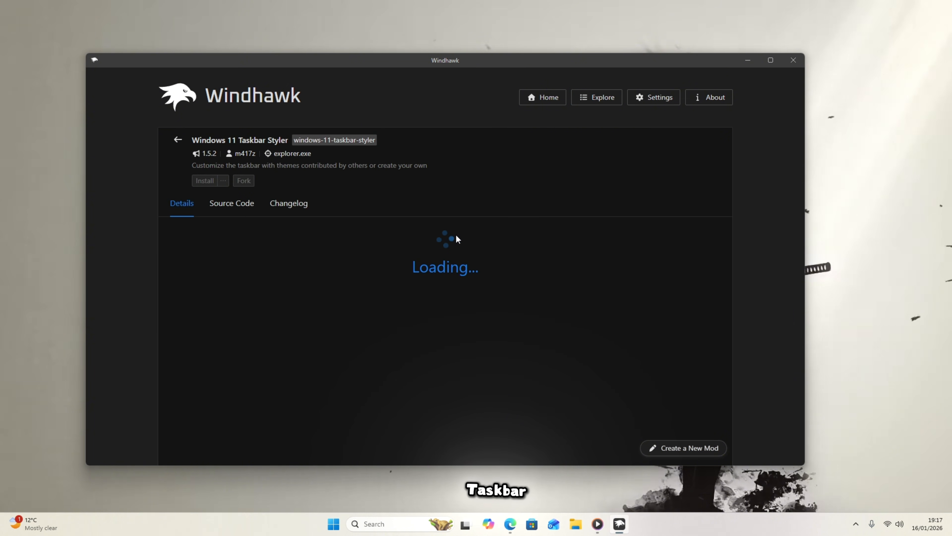
{"action": "left_click", "coordinate": [205, 183]}
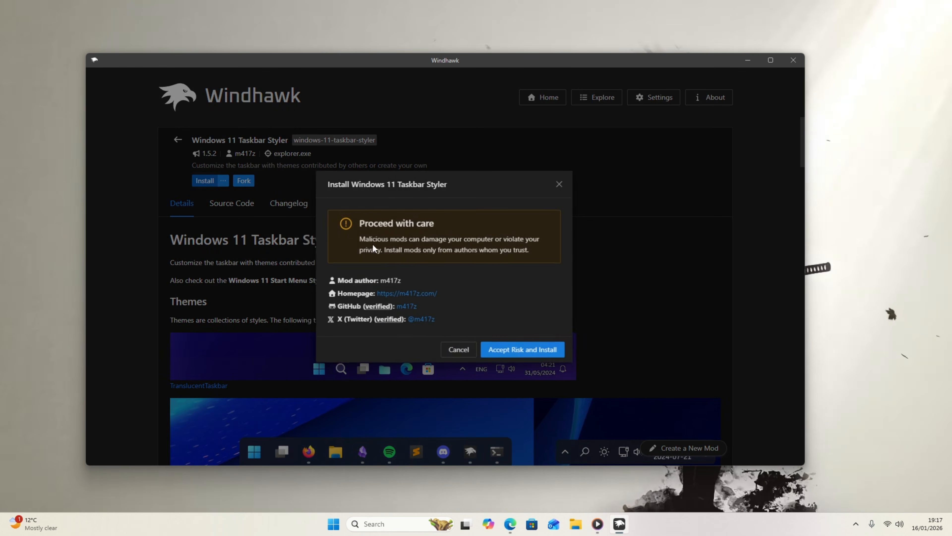
{"action": "left_click", "coordinate": [498, 345]}
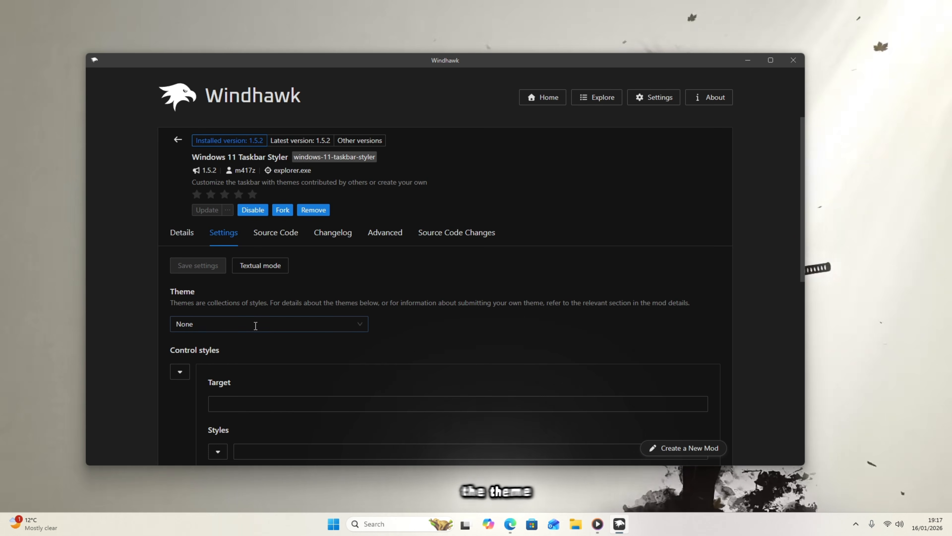
{"action": "left_click", "coordinate": [256, 325]}
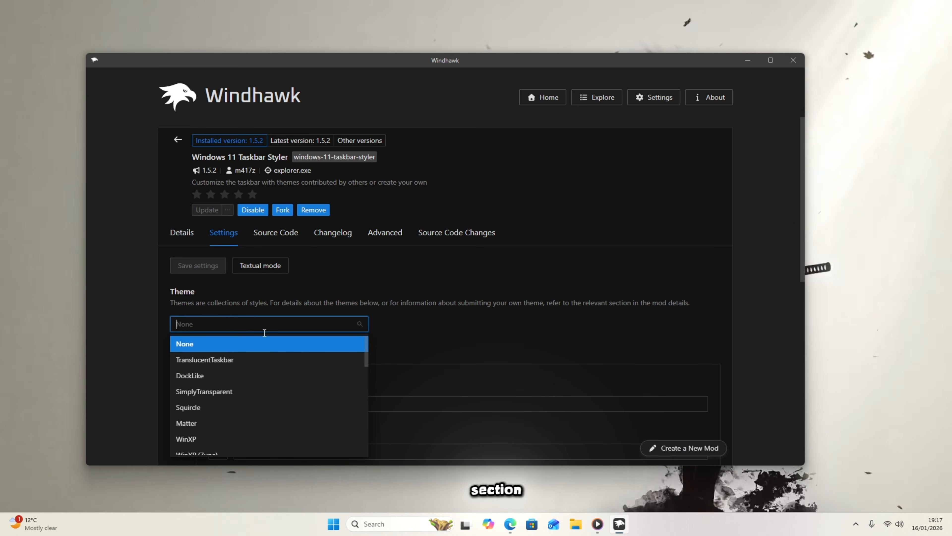
{"action": "left_click", "coordinate": [231, 361]}
{"action": "left_click", "coordinate": [201, 268]}
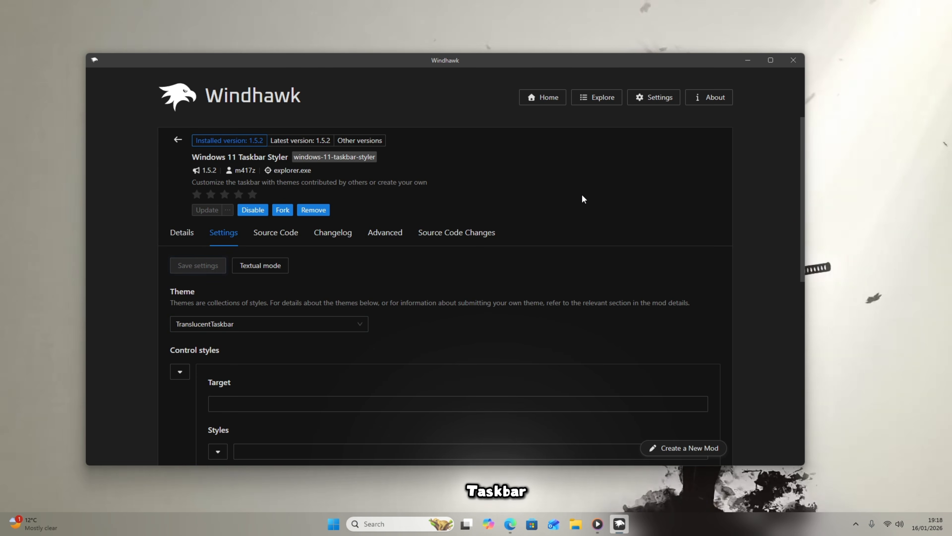
{"action": "left_click", "coordinate": [748, 60]}
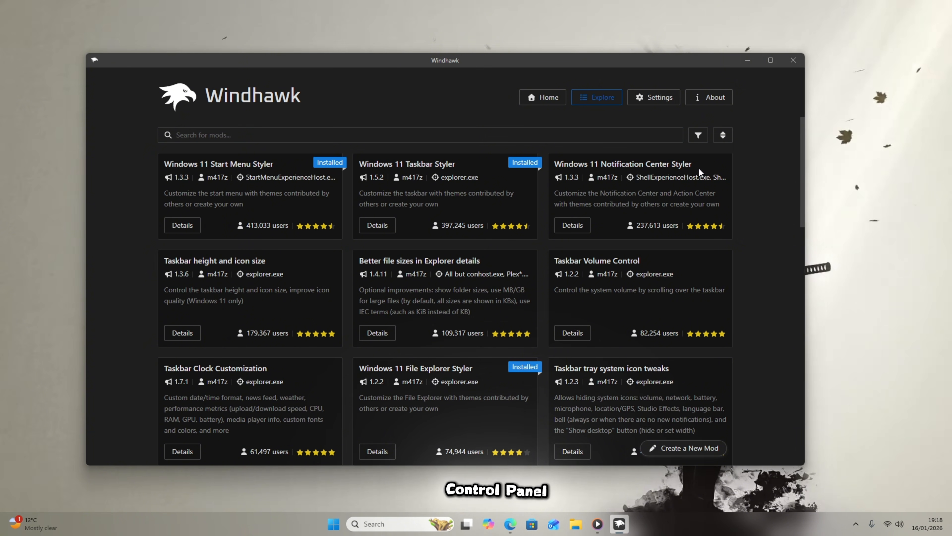
Install the Windows 11 Notification Center Styler mod and save TranslucentShell as its theme
{"action": "left_click_drag", "start_coordinate": [693, 164], "coordinate": [546, 170]}
{"action": "left_click_drag", "start_coordinate": [629, 167], "coordinate": [583, 169]}
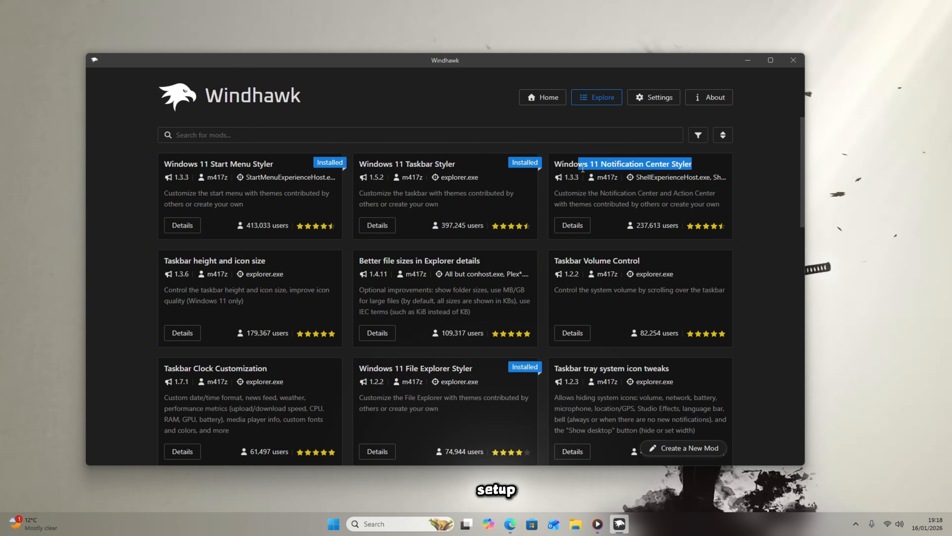
{"action": "left_click", "coordinate": [574, 223]}
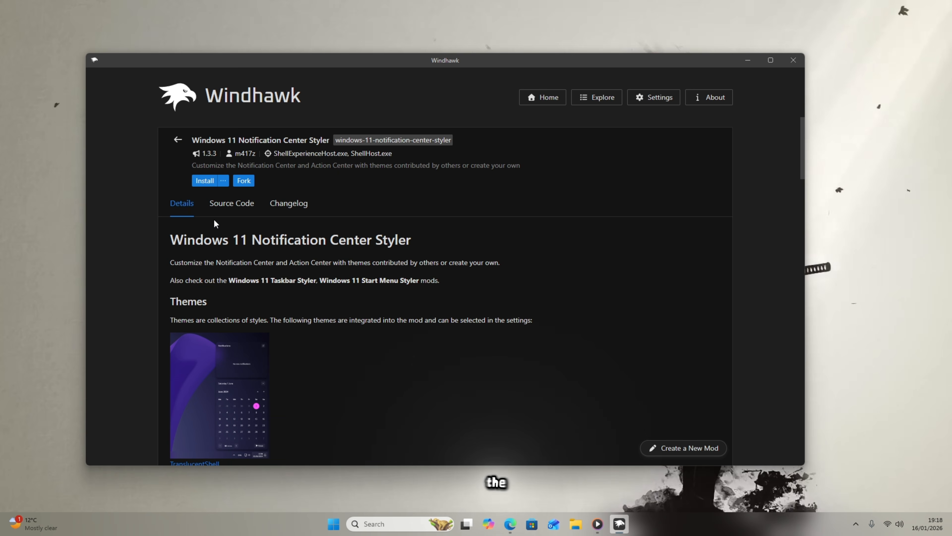
{"action": "left_click", "coordinate": [204, 181]}
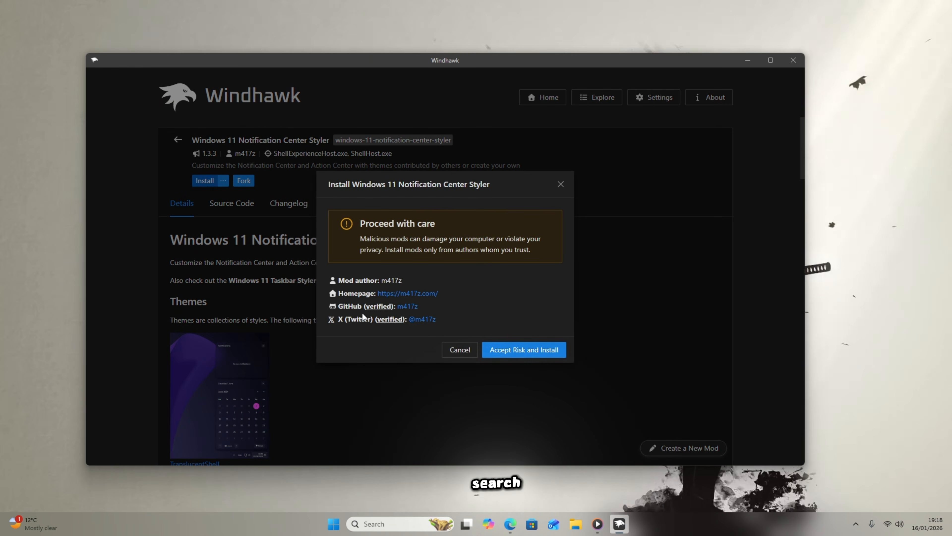
{"action": "left_click", "coordinate": [513, 348]}
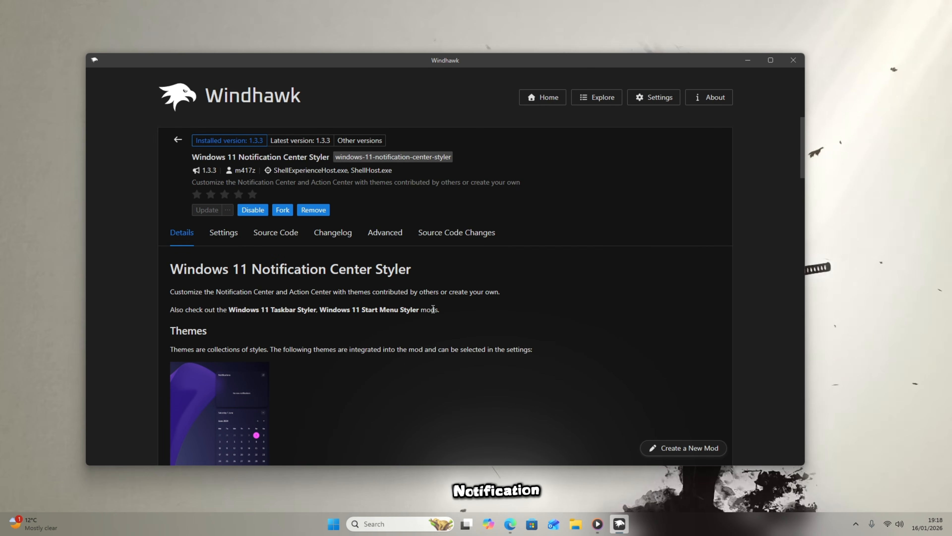
{"action": "left_click", "coordinate": [222, 234]}
{"action": "left_click", "coordinate": [239, 325]}
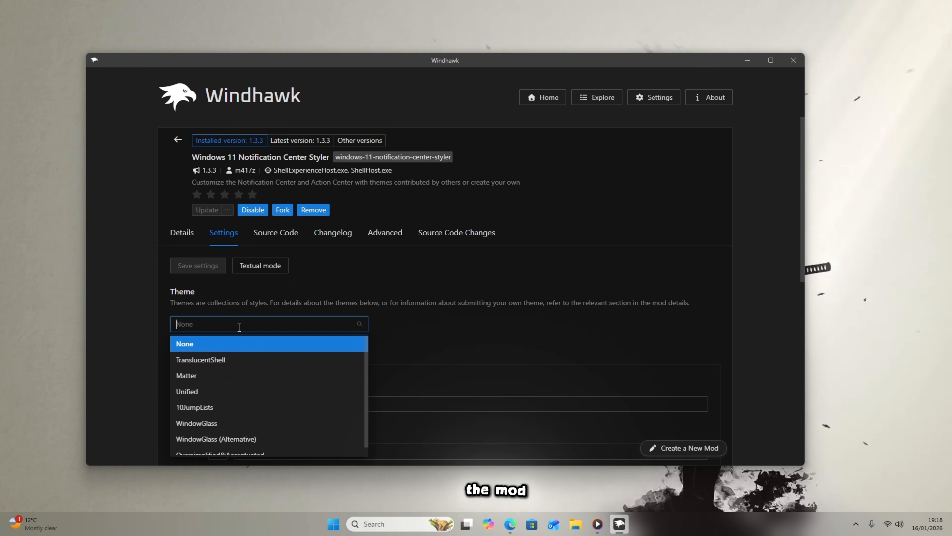
{"action": "left_click", "coordinate": [209, 361]}
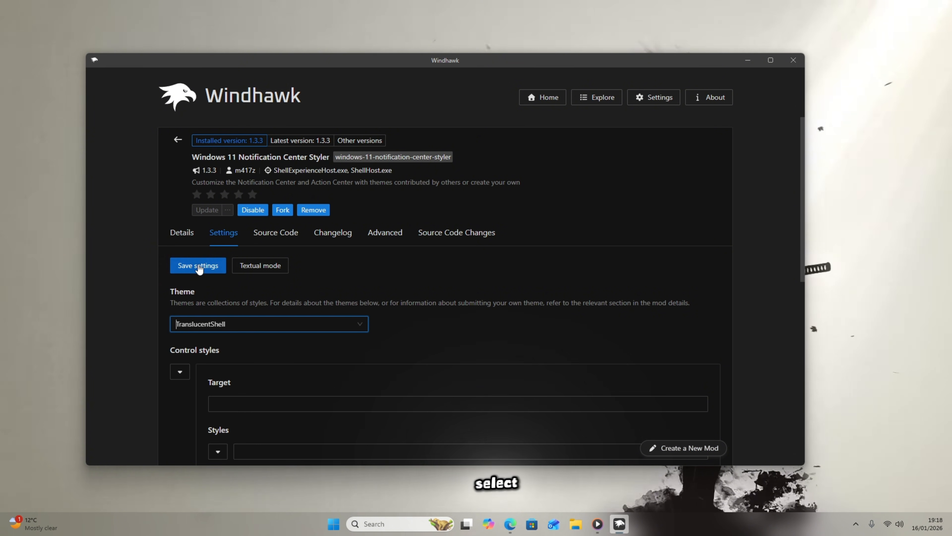
Minimize Windhawk and view the notification center and quick settings over the wallpaper
{"action": "left_click", "coordinate": [747, 61]}
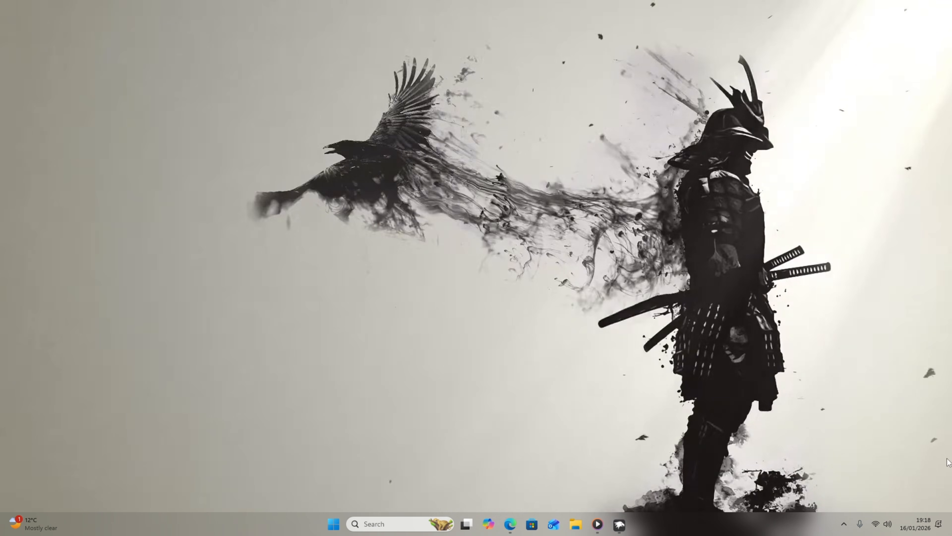
{"action": "left_click", "coordinate": [911, 530]}
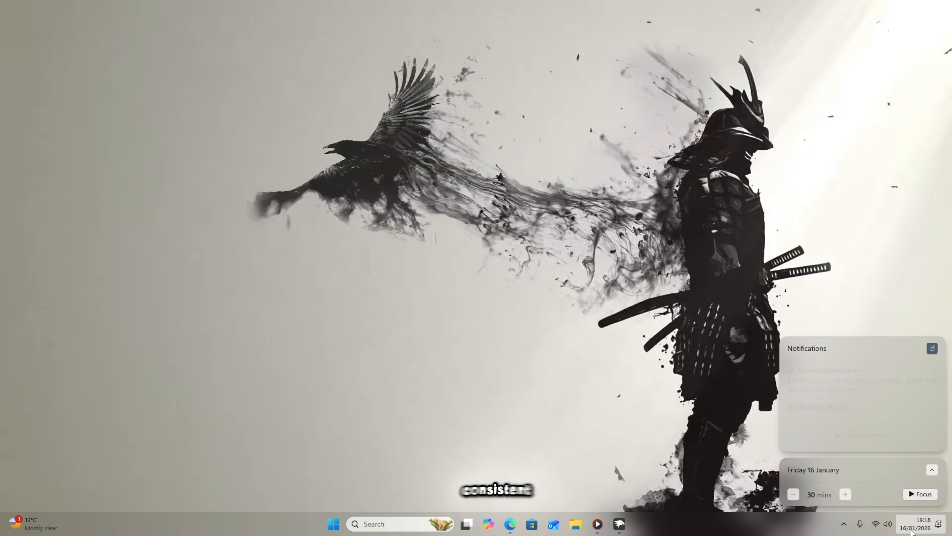
{"action": "left_click", "coordinate": [873, 526]}
{"action": "left_click", "coordinate": [923, 525]}
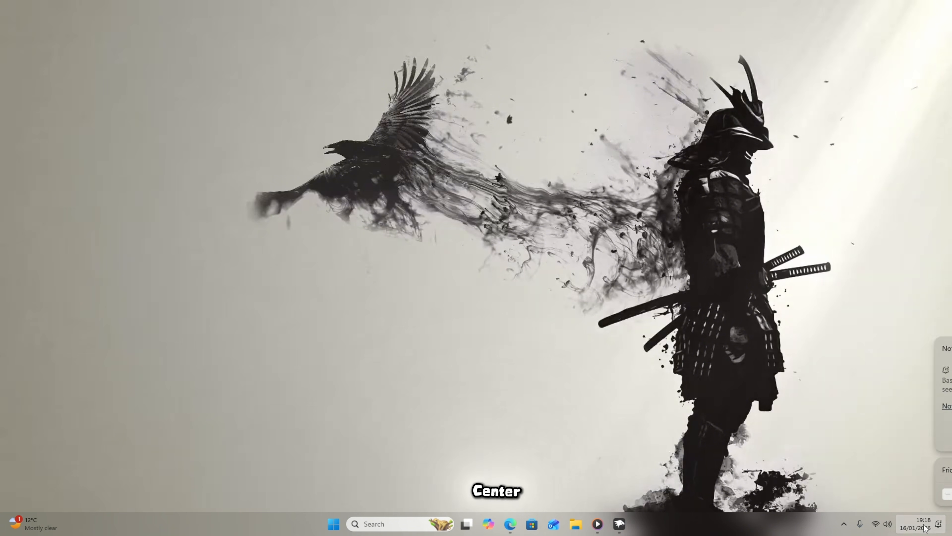
Set the Windows color mode to Dark in the Personalization settings, and close Settings
{"action": "right_click", "coordinate": [350, 100]}
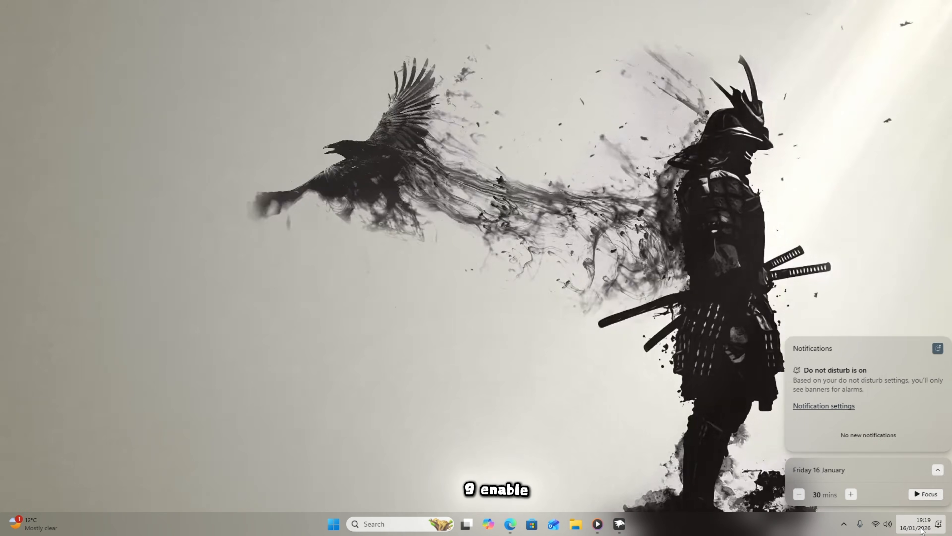
{"action": "right_click", "coordinate": [473, 185]}
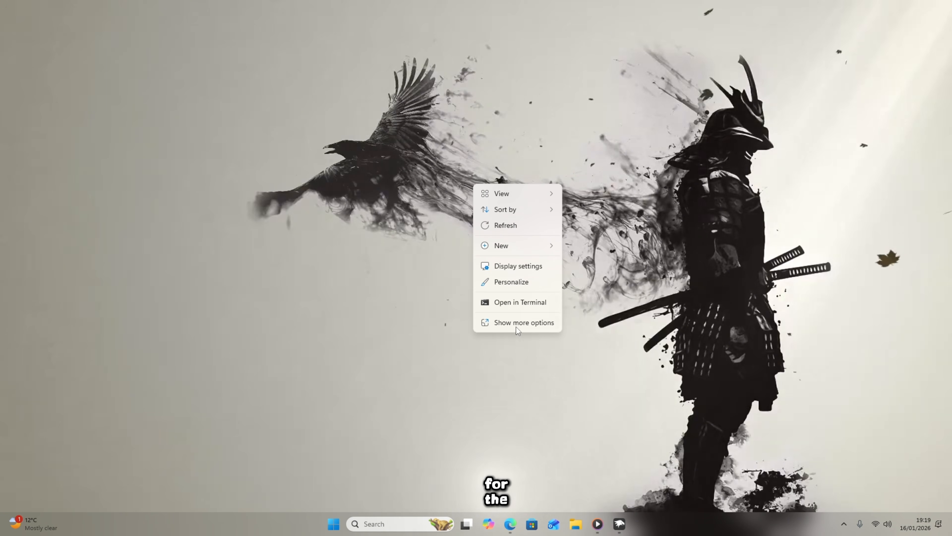
{"action": "left_click", "coordinate": [502, 283]}
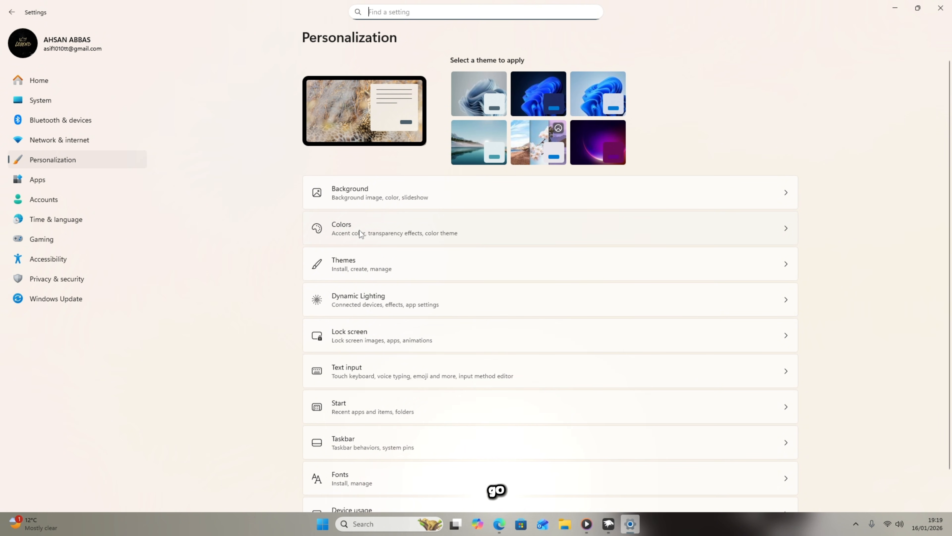
{"action": "left_click", "coordinate": [484, 229]}
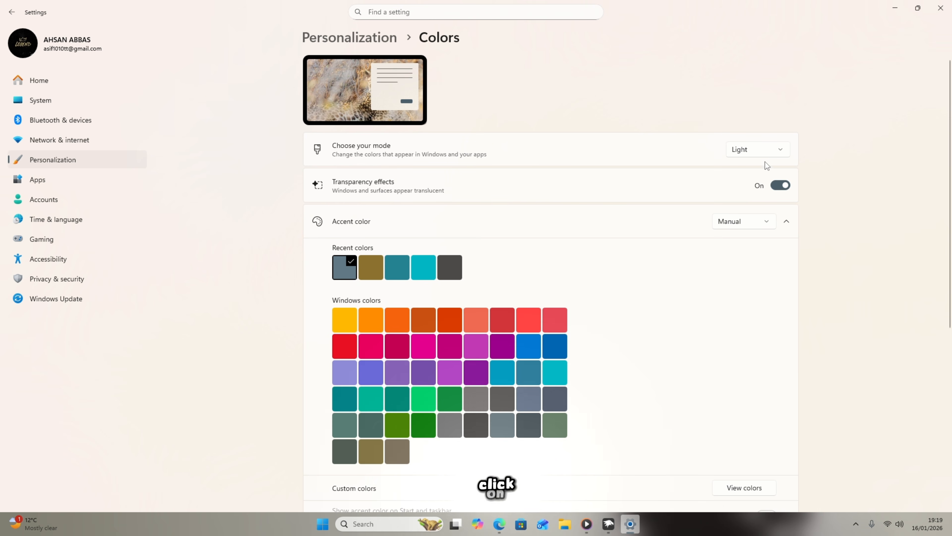
{"action": "left_click", "coordinate": [746, 172]}
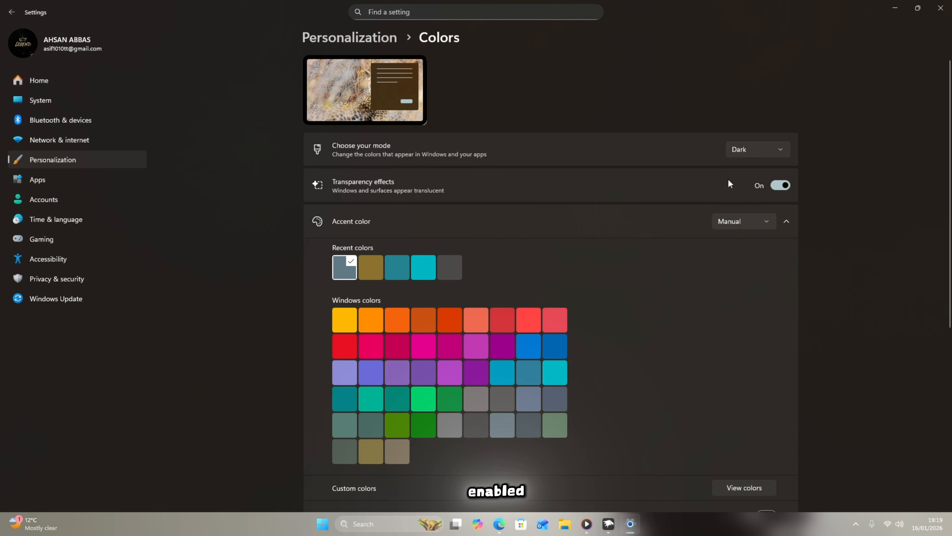
{"action": "left_click_drag", "start_coordinate": [807, 3], "coordinate": [650, 49]}
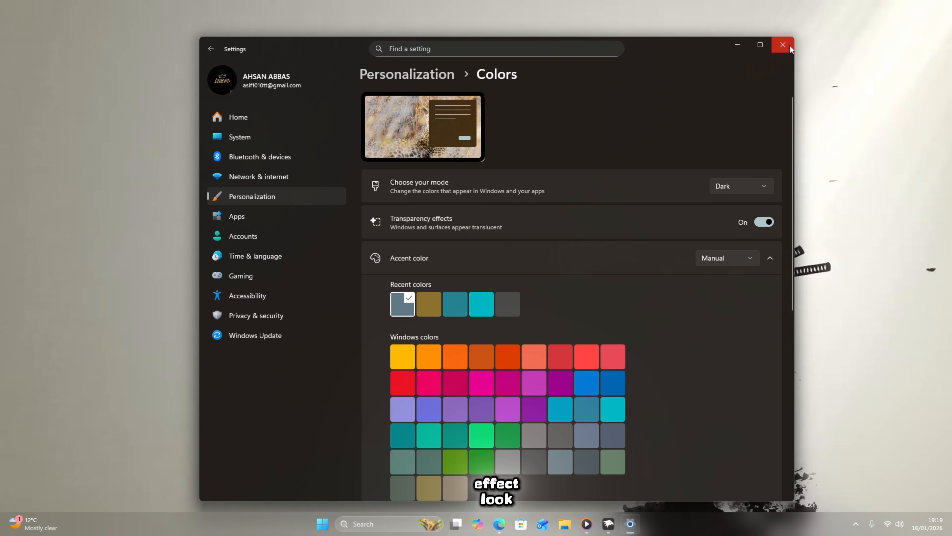
{"action": "left_click", "coordinate": [790, 45]}
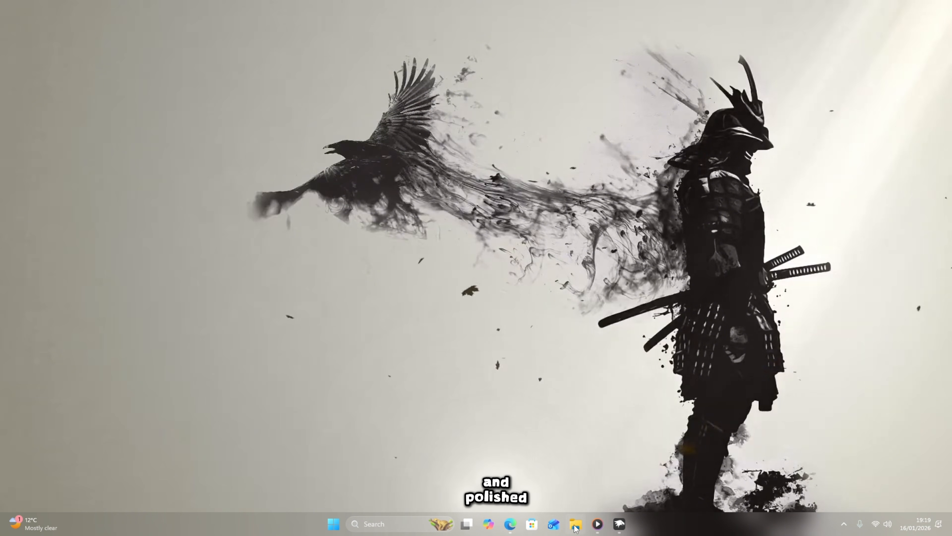
Open File Explorer to check its appearance in dark mode, and close it
{"action": "left_click", "coordinate": [575, 525]}
{"action": "left_click", "coordinate": [726, 102]}
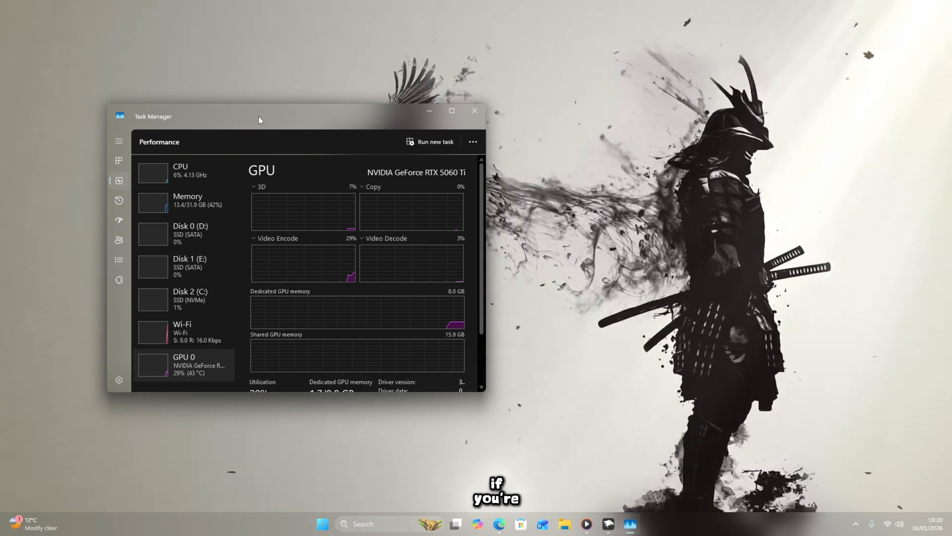
Move the Task Manager window, examine the GPU performance figures, and close it
{"action": "left_click_drag", "start_coordinate": [259, 116], "coordinate": [430, 127]}
{"action": "scroll", "coordinate": [534, 289], "scroll_direction": "down", "scroll_amount": 1}
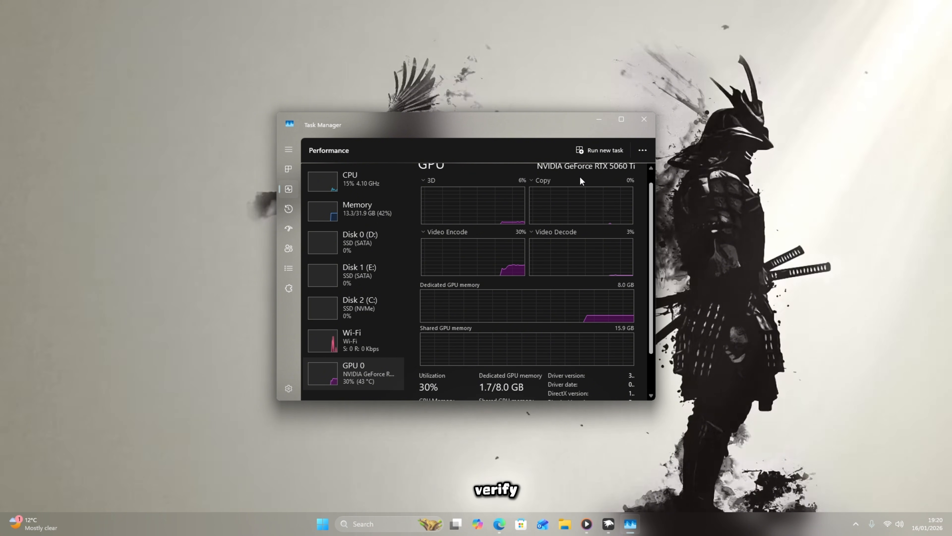
{"action": "left_click", "coordinate": [644, 125]}
Reopen Windhawk, review the installed mods on its home page, and close it
{"action": "left_click", "coordinate": [619, 524]}
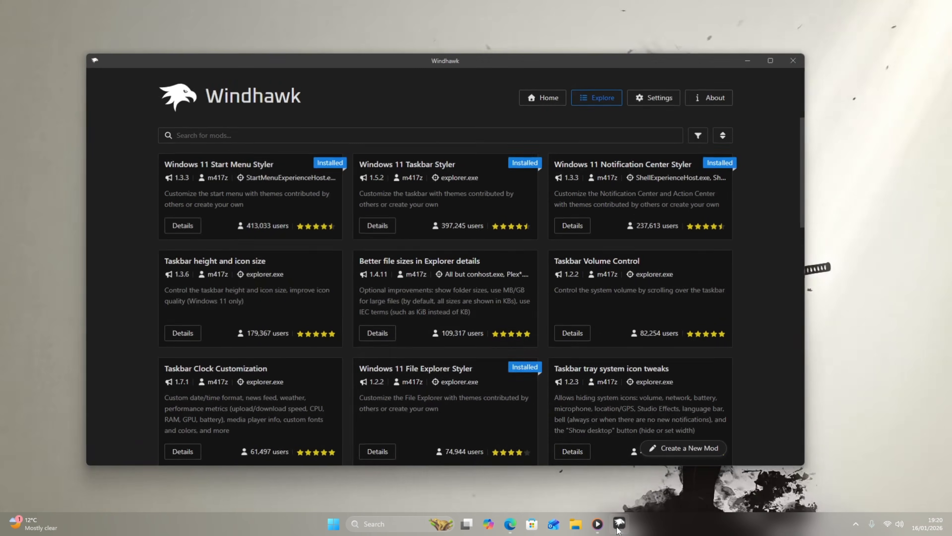
{"action": "left_click", "coordinate": [557, 102]}
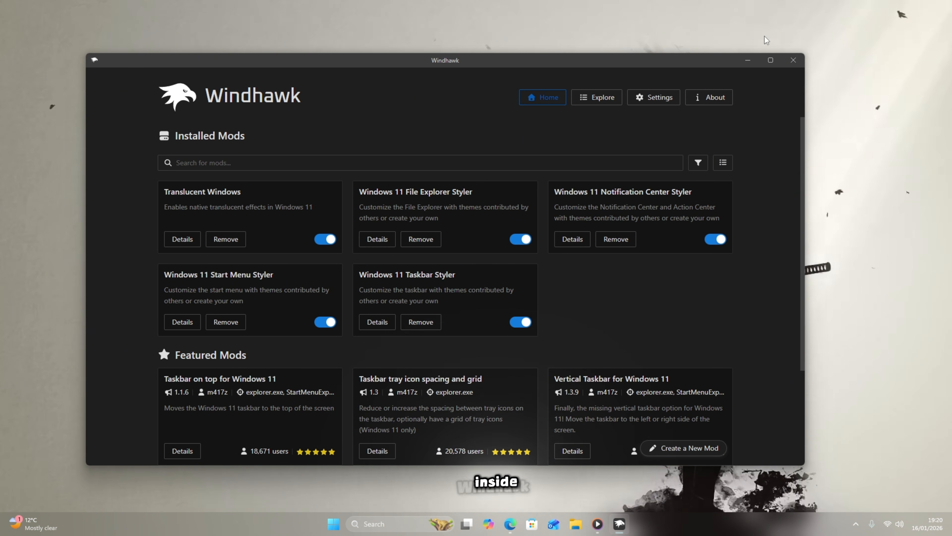
{"action": "left_click", "coordinate": [791, 61]}
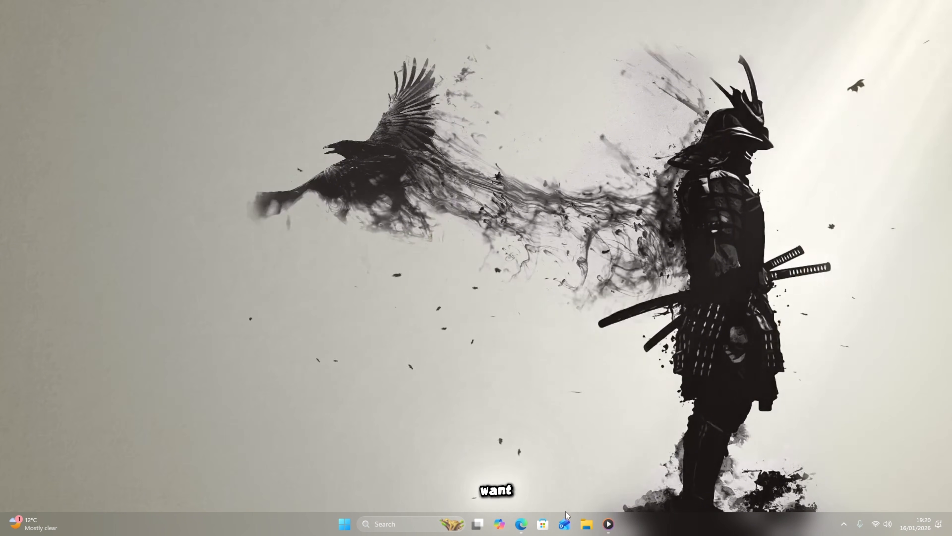
Open File Explorer and move and resize its window over the wallpaper to check the translucent effect
{"action": "left_click", "coordinate": [587, 524]}
{"action": "left_click_drag", "start_coordinate": [538, 106], "coordinate": [579, 71]}
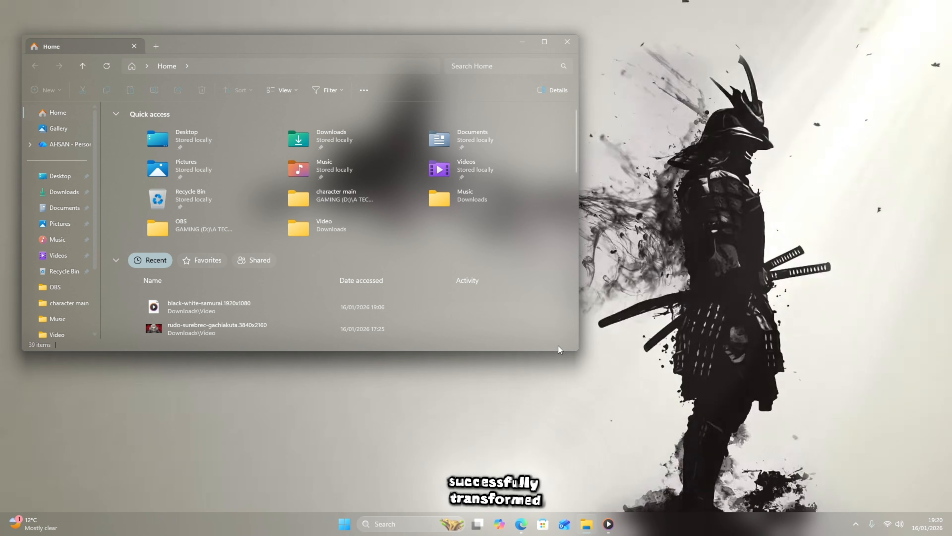
{"action": "left_click_drag", "start_coordinate": [559, 350], "coordinate": [559, 323]}
{"action": "left_click_drag", "start_coordinate": [578, 269], "coordinate": [370, 268]}
{"action": "left_click_drag", "start_coordinate": [220, 37], "coordinate": [449, 120]}
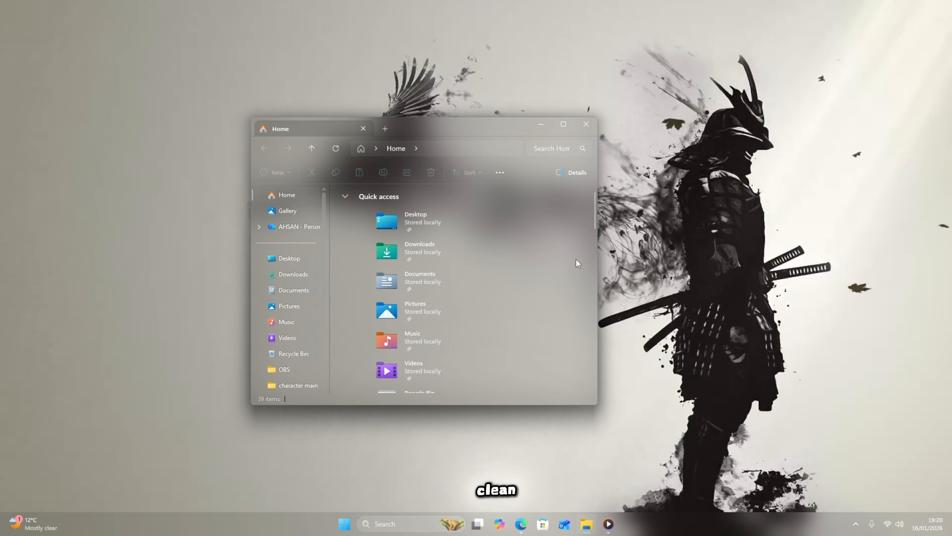
{"action": "left_click_drag", "start_coordinate": [598, 257], "coordinate": [879, 257]}
{"action": "left_click_drag", "start_coordinate": [520, 119], "coordinate": [532, 286]}
{"action": "left_click_drag", "start_coordinate": [534, 299], "coordinate": [315, 49]}
{"action": "mouse_move", "coordinate": [316, 152]}
{"action": "left_mouse_down"}
{"action": "mouse_move", "coordinate": [316, 284]}
{"action": "mouse_move", "coordinate": [306, 159]}
{"action": "left_mouse_up"}
{"action": "left_click_drag", "start_coordinate": [294, 35], "coordinate": [291, 70]}
{"action": "left_click_drag", "start_coordinate": [659, 119], "coordinate": [378, 119]}
{"action": "left_click_drag", "start_coordinate": [218, 156], "coordinate": [195, 198]}
{"action": "left_click_drag", "start_coordinate": [379, 120], "coordinate": [594, 113]}
{"action": "left_click_drag", "start_coordinate": [476, 41], "coordinate": [455, 29]}
View the Start menu and notification center over the desktop, and close the File Explorer window
{"action": "left_click", "coordinate": [345, 518]}
{"action": "left_click", "coordinate": [902, 532]}
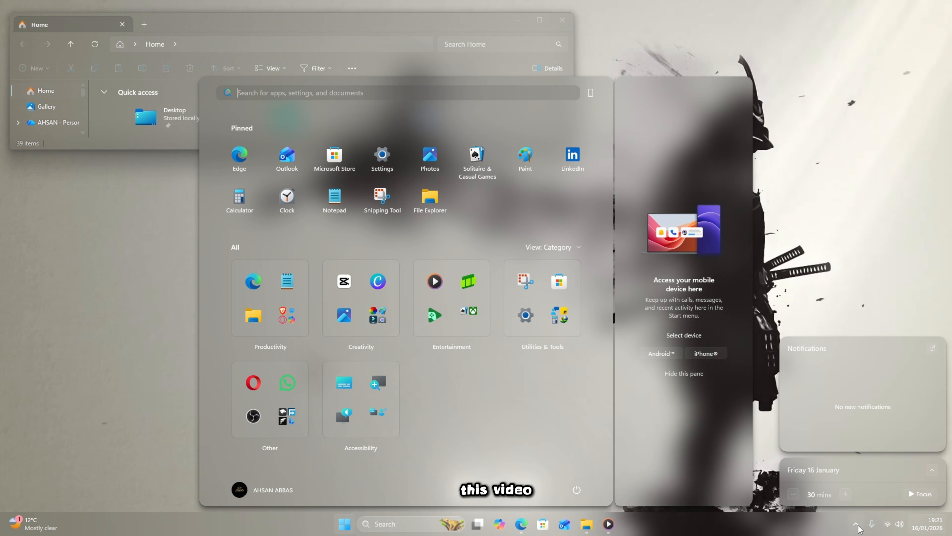
{"action": "left_click_drag", "start_coordinate": [482, 30], "coordinate": [618, 197]}
{"action": "left_click", "coordinate": [699, 188]}
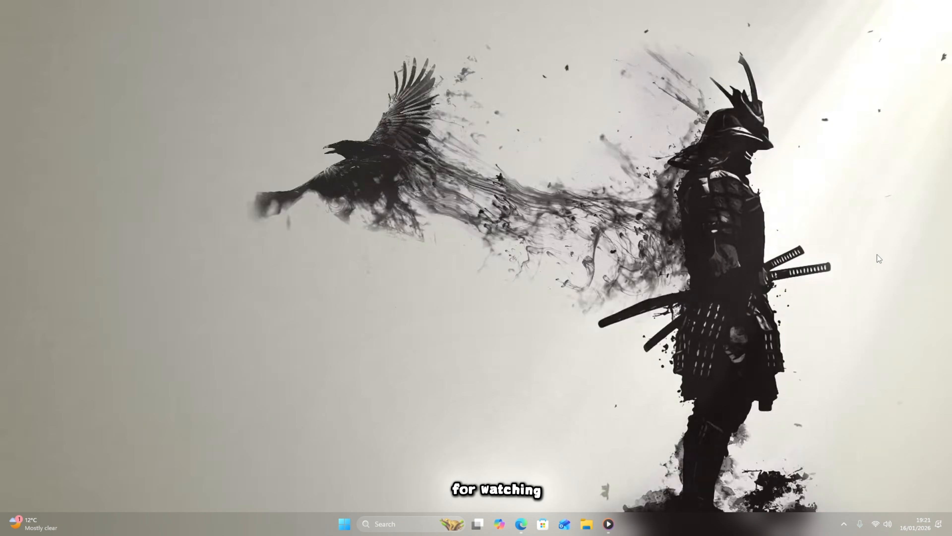